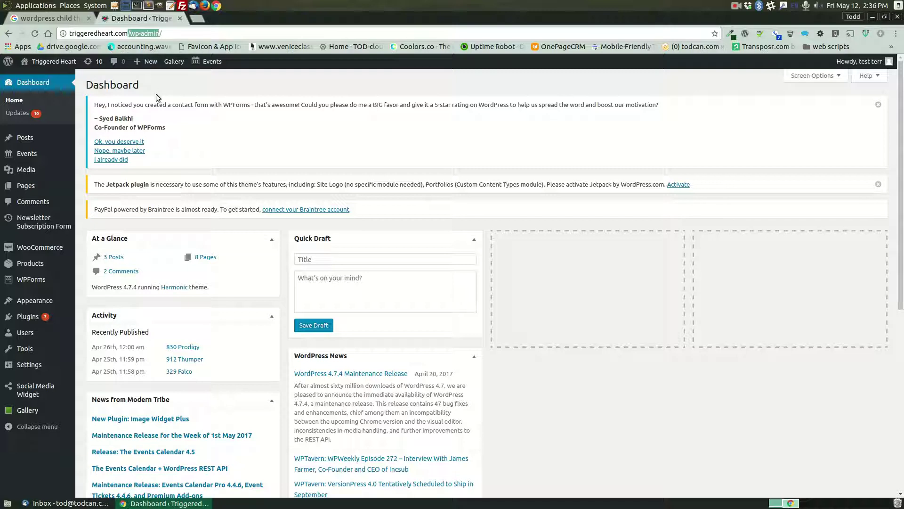
Create a new event titled "The Big Club" with the description "all ages show".
{"action": "mouse_move", "coordinate": [30, 159]}
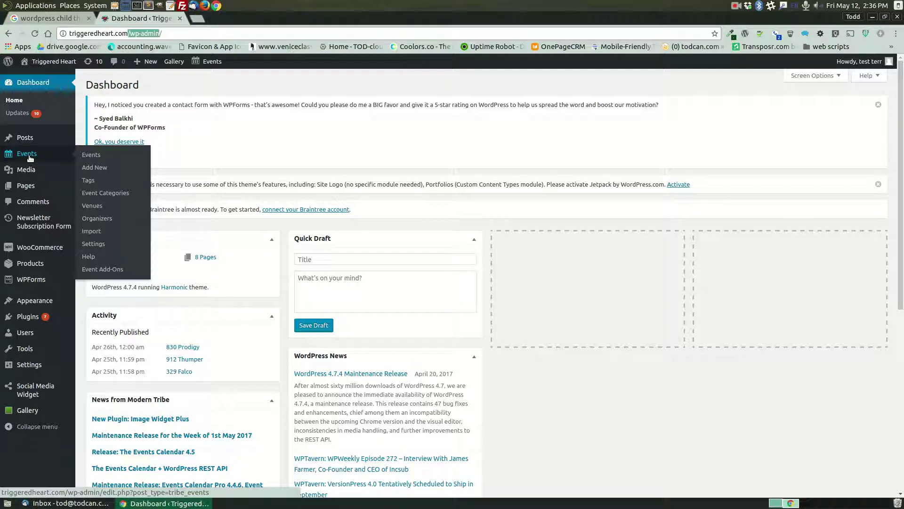
{"action": "left_click", "coordinate": [32, 155]}
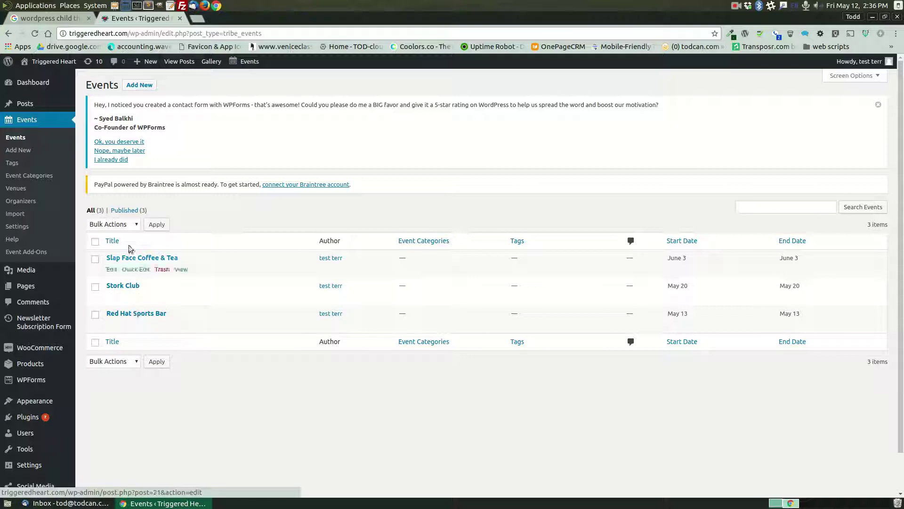
{"action": "left_click", "coordinate": [141, 85]}
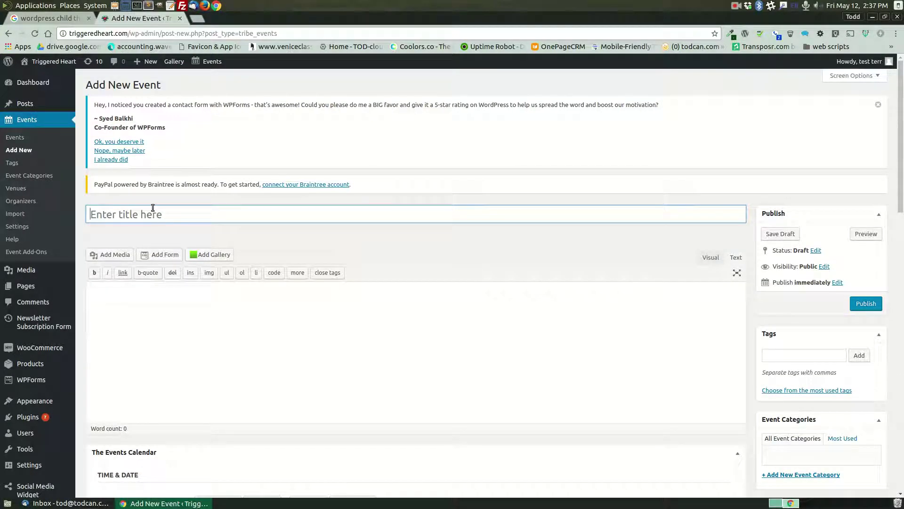
{"action": "type", "text": "The Big Clu bb"}
{"action": "left_click", "coordinate": [250, 358]}
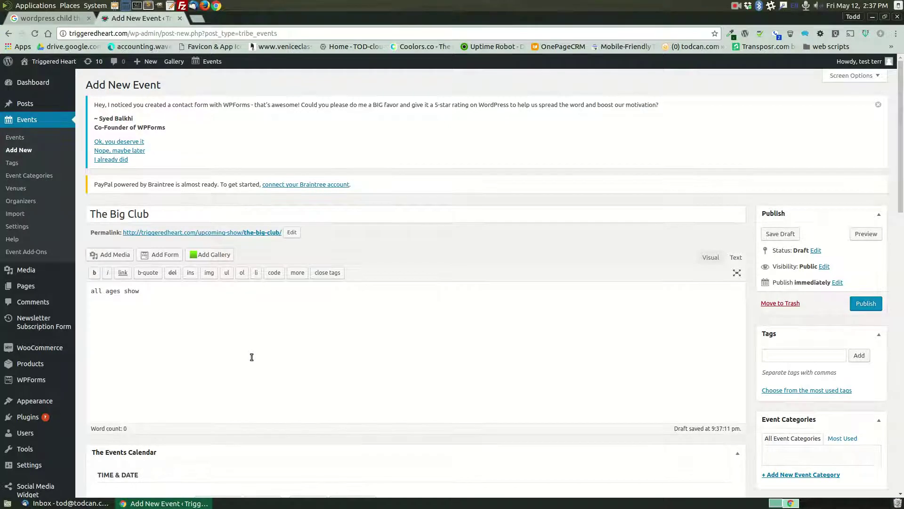
{"action": "scroll", "coordinate": [268, 354], "scroll_direction": "down", "scroll_amount": 5}
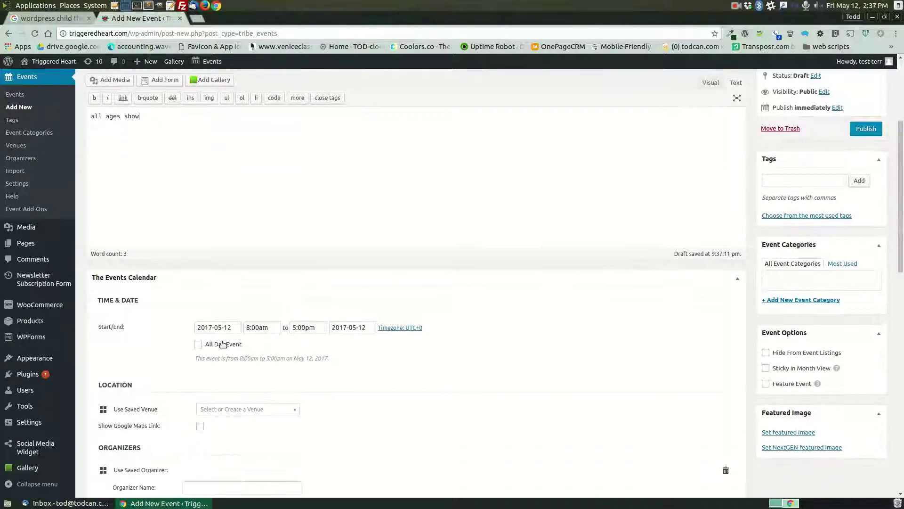
{"action": "left_click", "coordinate": [226, 331]}
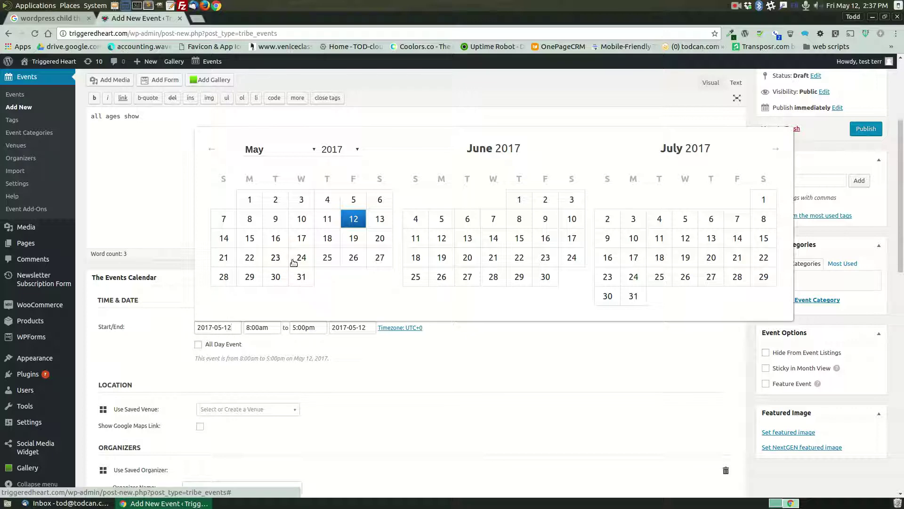
{"action": "left_click", "coordinate": [660, 219]}
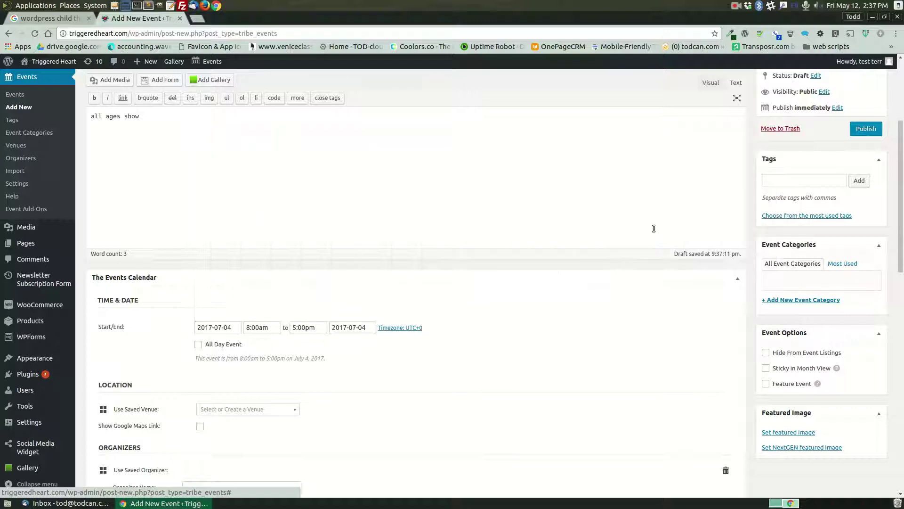
Set the event's time to run from 6:00pm to 10:00pm.
{"action": "left_click", "coordinate": [259, 328]}
{"action": "scroll", "coordinate": [259, 372], "scroll_direction": "down", "scroll_amount": 5}
{"action": "left_click", "coordinate": [258, 381]}
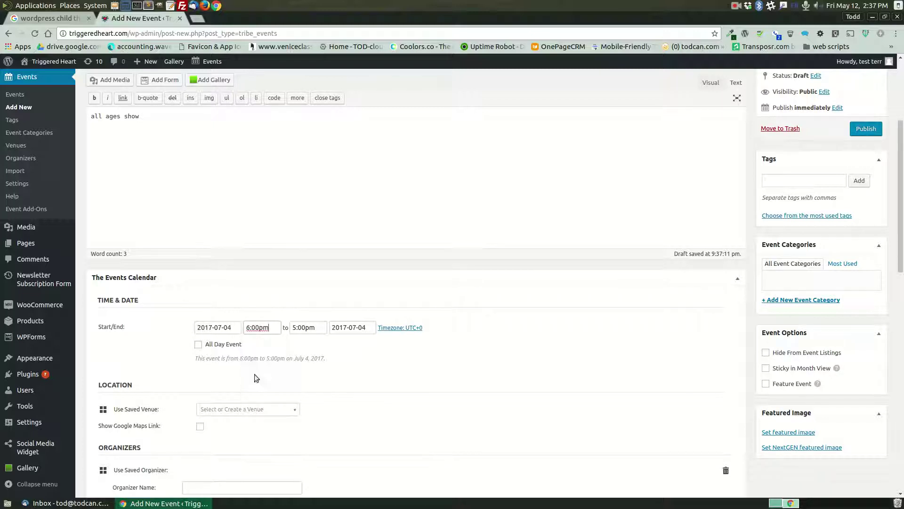
{"action": "left_click", "coordinate": [306, 327]}
{"action": "scroll", "coordinate": [302, 372], "scroll_direction": "down", "scroll_amount": 3}
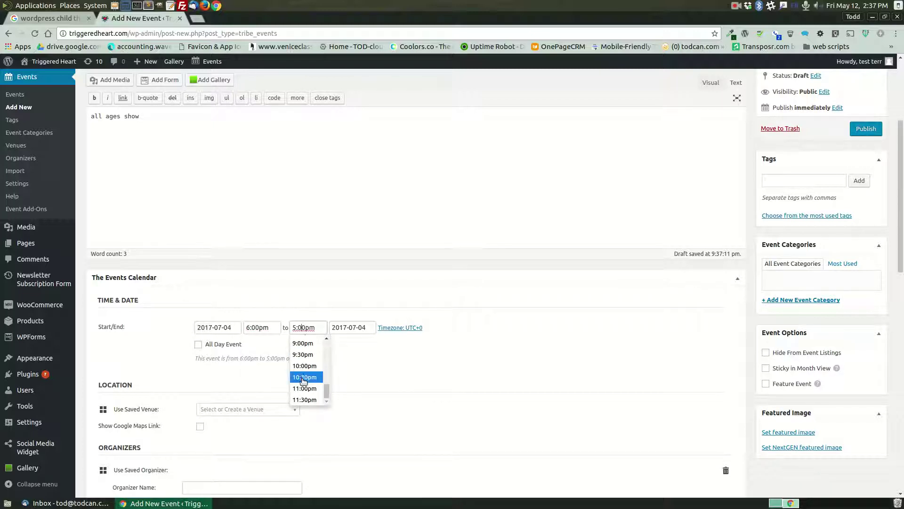
{"action": "left_click", "coordinate": [304, 373]}
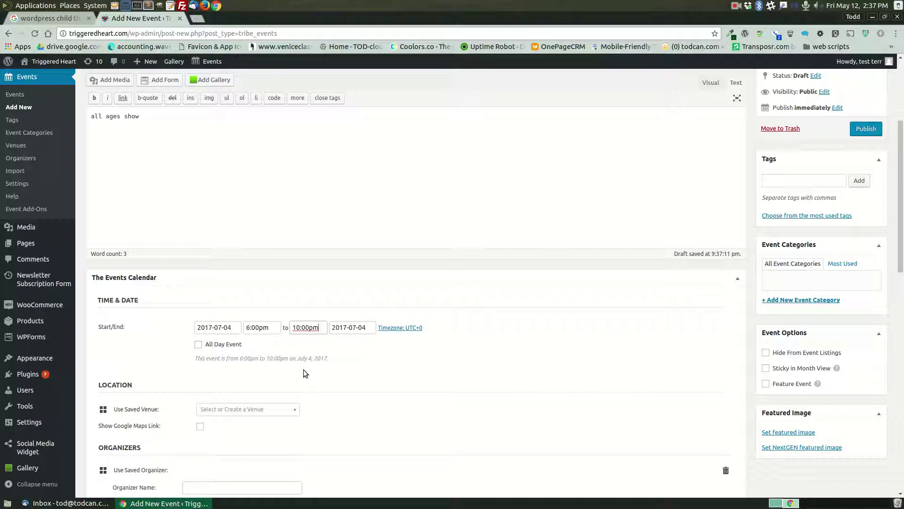
Look through the event's remaining location, organizer, website and cost fields.
{"action": "scroll", "coordinate": [312, 372], "scroll_direction": "down", "scroll_amount": 2}
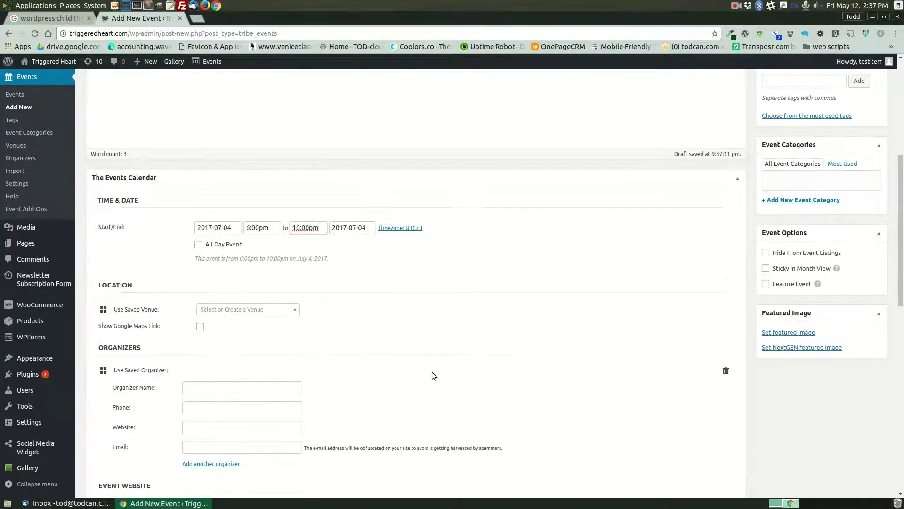
{"action": "scroll", "coordinate": [487, 367], "scroll_direction": "down", "scroll_amount": 2}
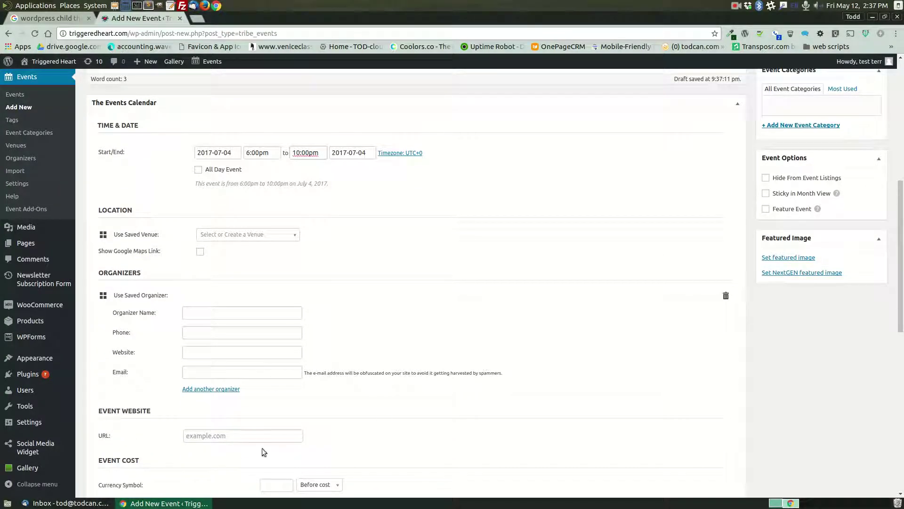
{"action": "scroll", "coordinate": [337, 411], "scroll_direction": "down", "scroll_amount": 2}
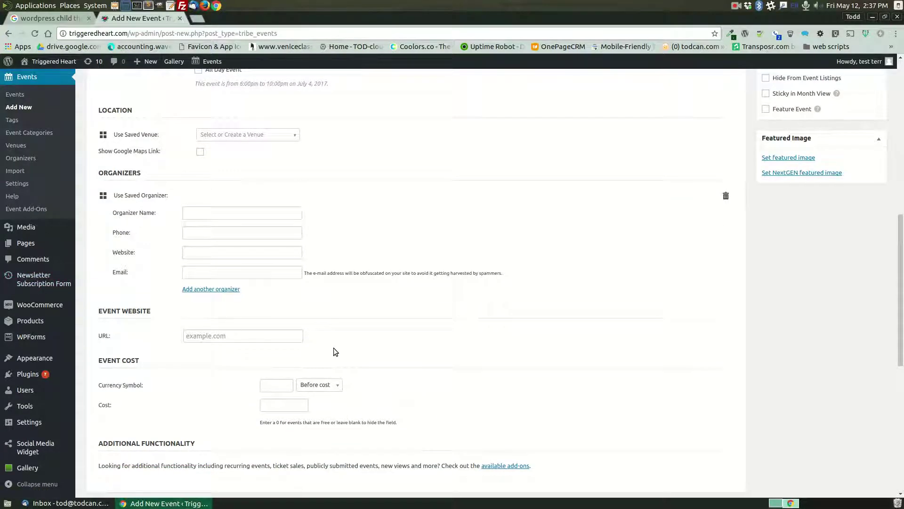
{"action": "scroll", "coordinate": [423, 401], "scroll_direction": "up", "scroll_amount": 6}
{"action": "scroll", "coordinate": [432, 399], "scroll_direction": "up", "scroll_amount": 2}
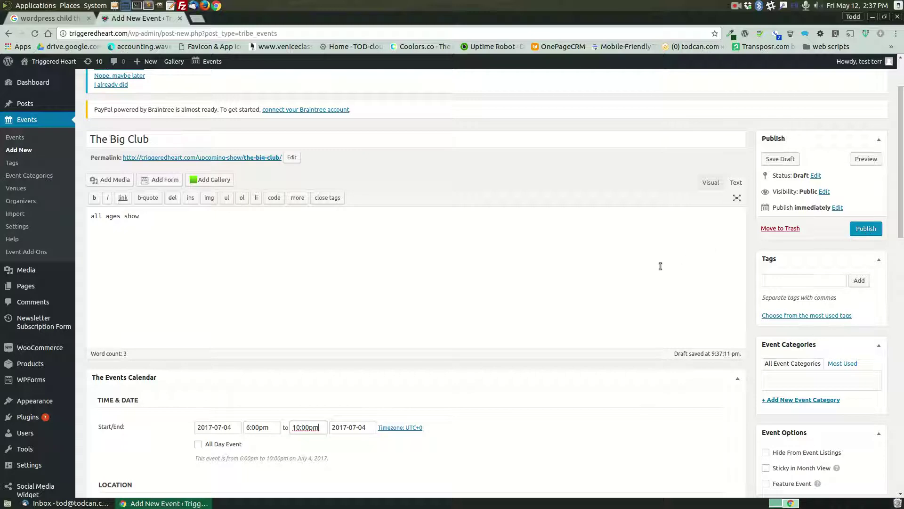
{"action": "scroll", "coordinate": [348, 232], "scroll_direction": "up", "scroll_amount": 1}
{"action": "right_click", "coordinate": [235, 210]}
{"action": "left_click", "coordinate": [264, 214]}
{"action": "left_click", "coordinate": [230, 20]}
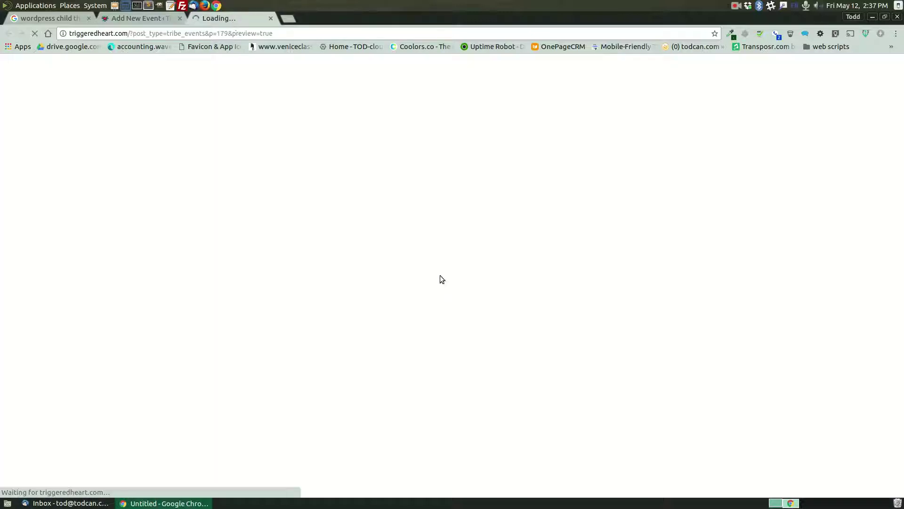
{"action": "left_click", "coordinate": [271, 18]}
Publish The Big Club event and open its public page in a new browser tab.
{"action": "left_click", "coordinate": [865, 279]}
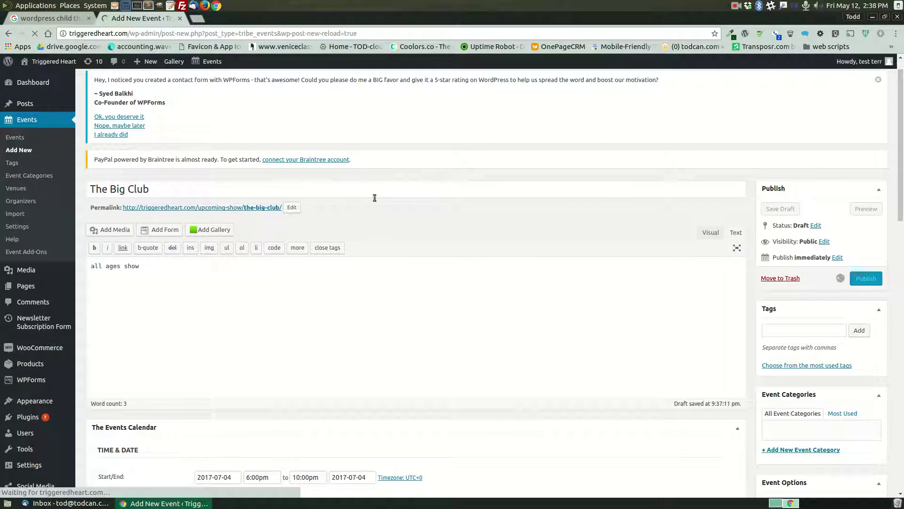
{"action": "right_click", "coordinate": [233, 248]}
{"action": "left_click", "coordinate": [281, 255]}
{"action": "left_click", "coordinate": [230, 21]}
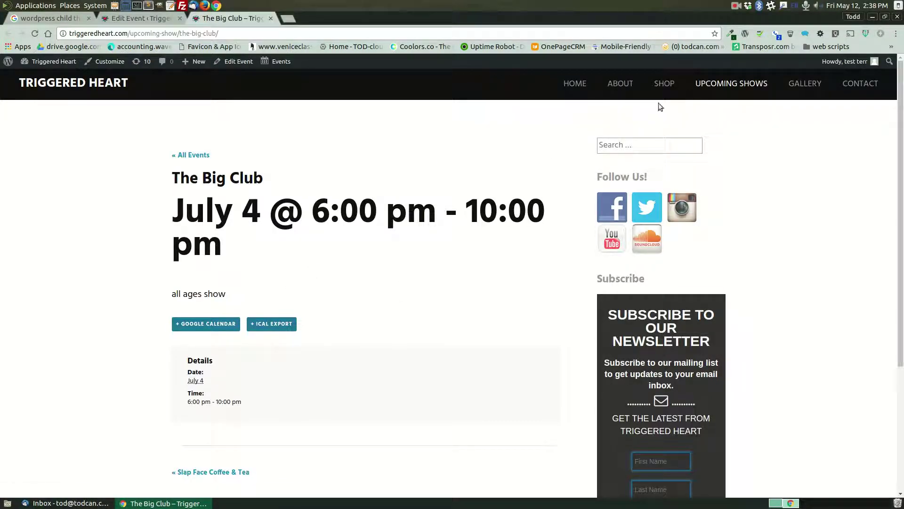
Find The Big Club in the site's Upcoming Shows listing and open its full details from there.
{"action": "left_click", "coordinate": [749, 84]}
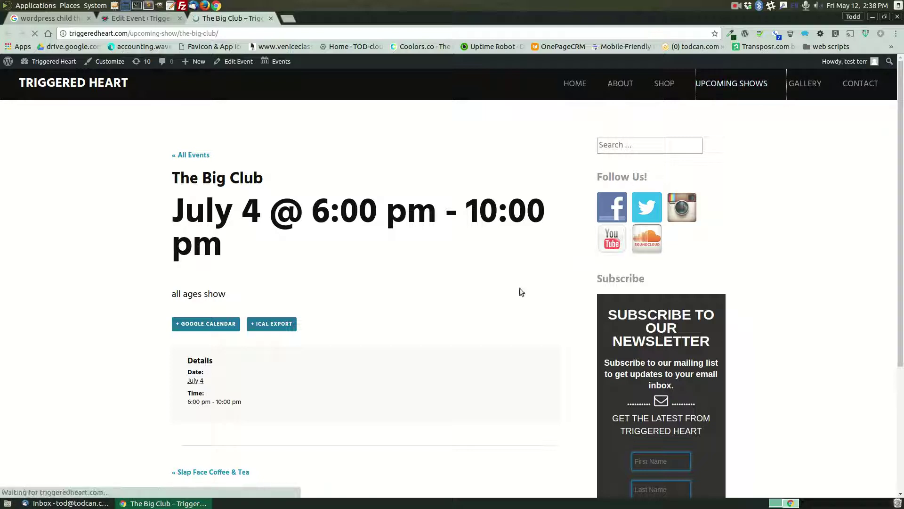
{"action": "scroll", "coordinate": [411, 304], "scroll_direction": "down", "scroll_amount": 5}
{"action": "scroll", "coordinate": [400, 299], "scroll_direction": "down", "scroll_amount": 5}
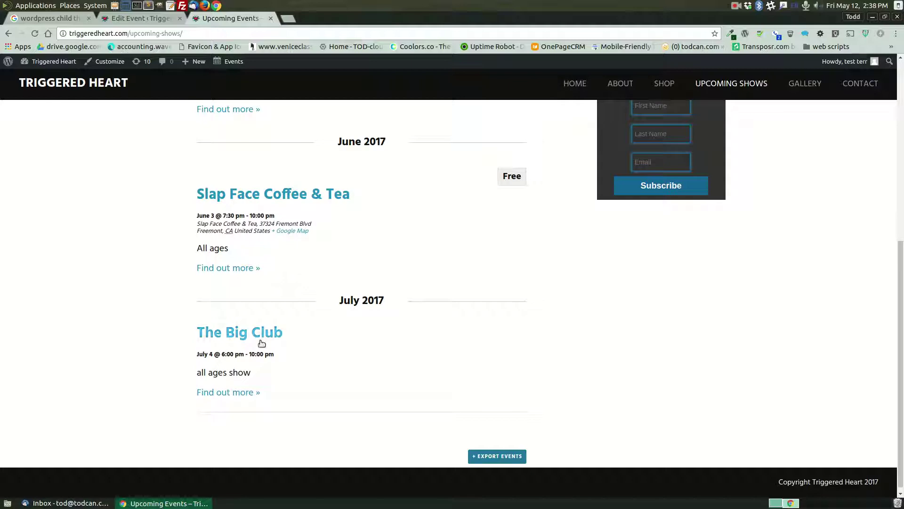
{"action": "left_click", "coordinate": [243, 394]}
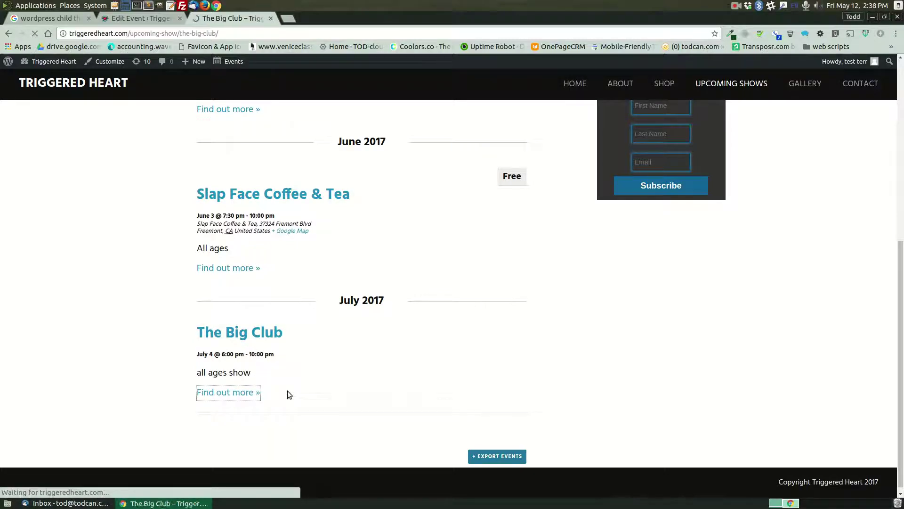
Return to the admin events list and move The Big Club event to the trash.
{"action": "left_click", "coordinate": [144, 19]}
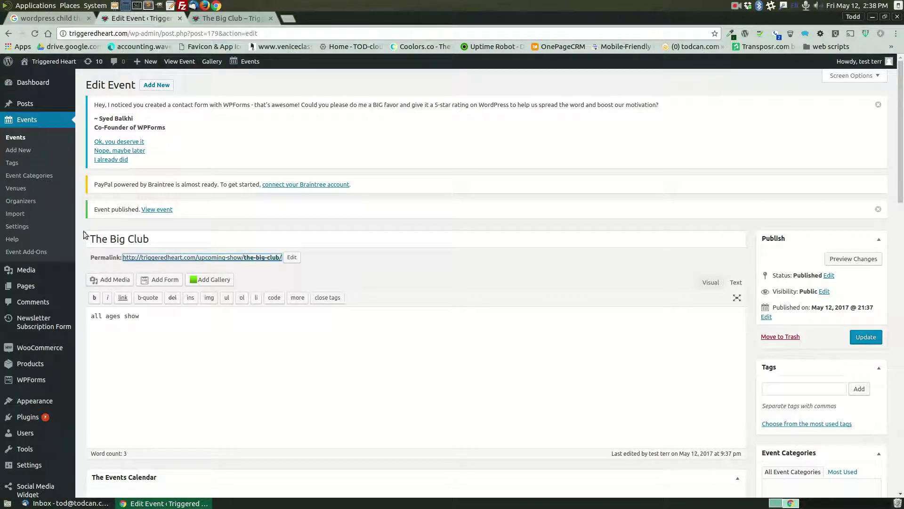
{"action": "left_click", "coordinate": [14, 138]}
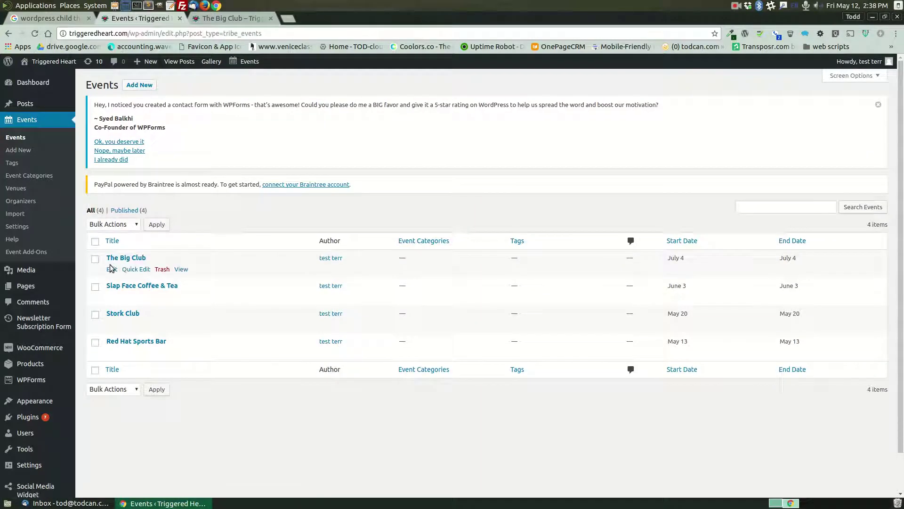
{"action": "left_click", "coordinate": [162, 269]}
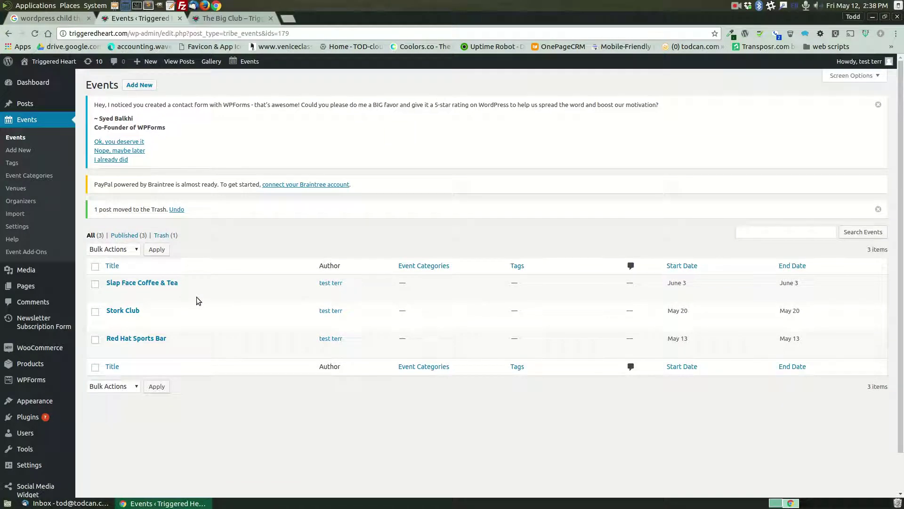
On the public site, go to the About section and view the 329 Falco band member page.
{"action": "left_click", "coordinate": [233, 18]}
{"action": "left_click", "coordinate": [617, 84]}
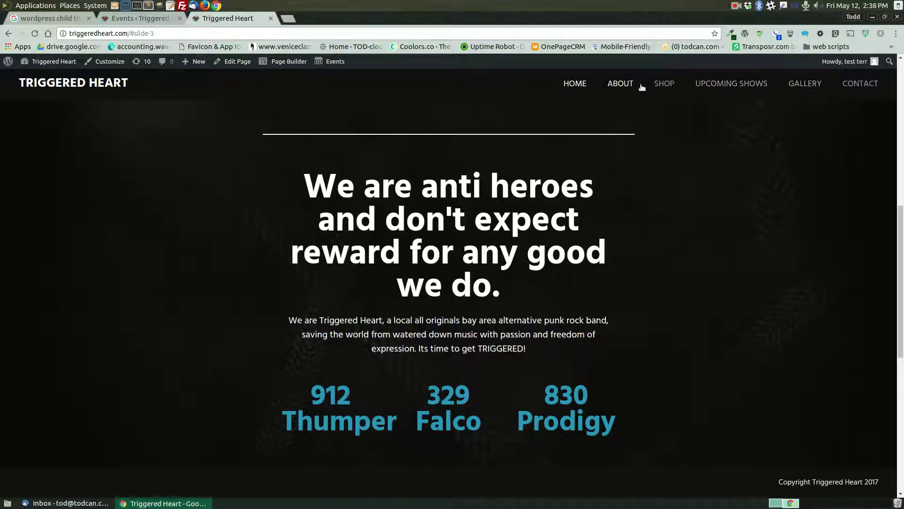
{"action": "left_click", "coordinate": [450, 401]}
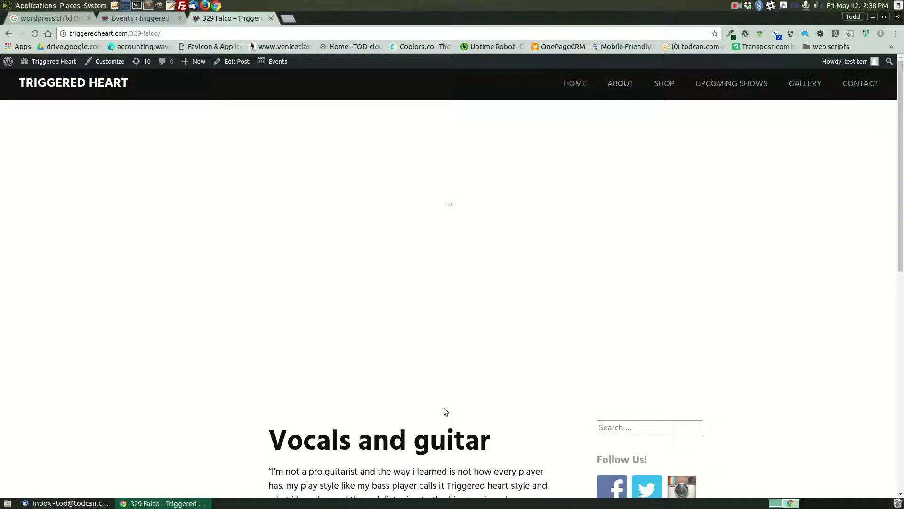
{"action": "scroll", "coordinate": [456, 403], "scroll_direction": "down", "scroll_amount": 8}
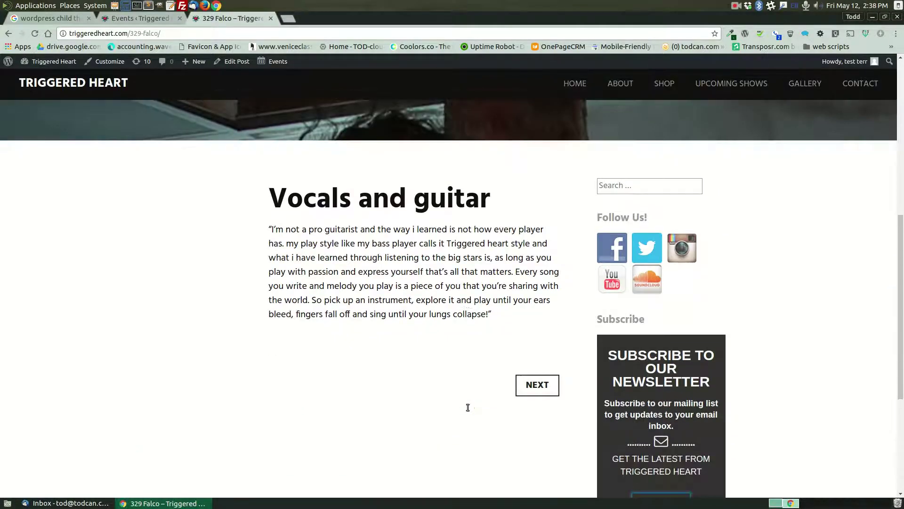
{"action": "scroll", "coordinate": [464, 408], "scroll_direction": "up", "scroll_amount": 5}
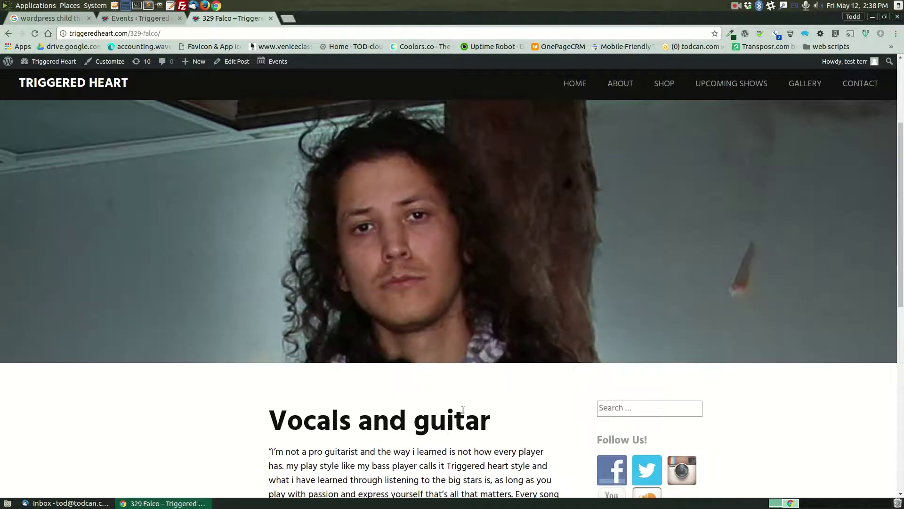
Go back to the admin area and open the 329 Falco post for editing from the posts list.
{"action": "left_click", "coordinate": [139, 19]}
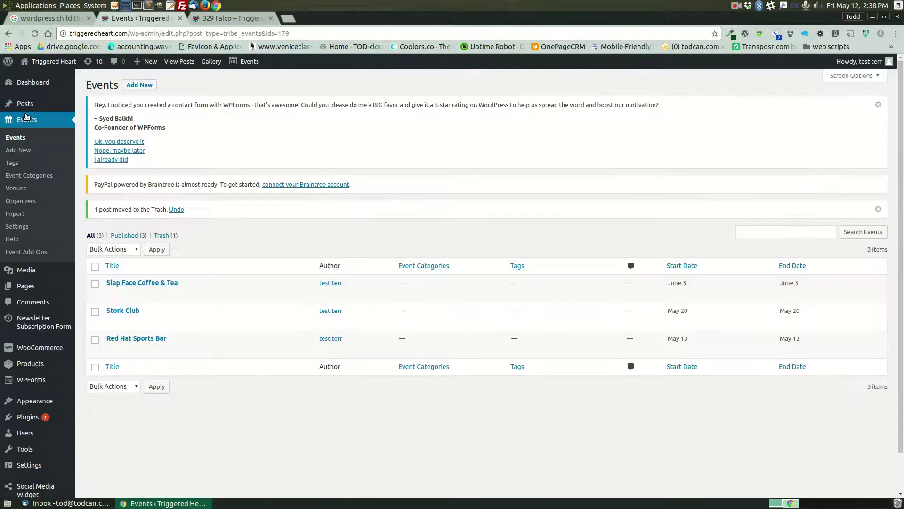
{"action": "left_click", "coordinate": [27, 104]}
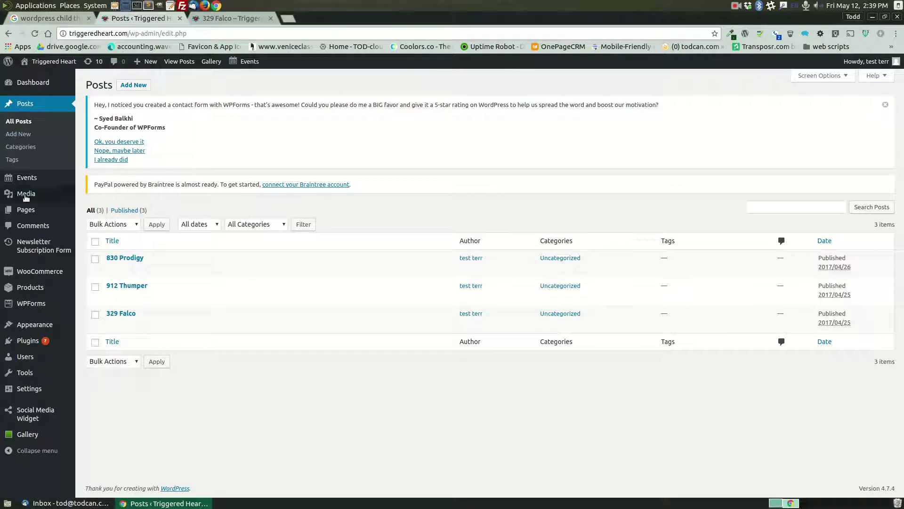
{"action": "mouse_move", "coordinate": [34, 213]}
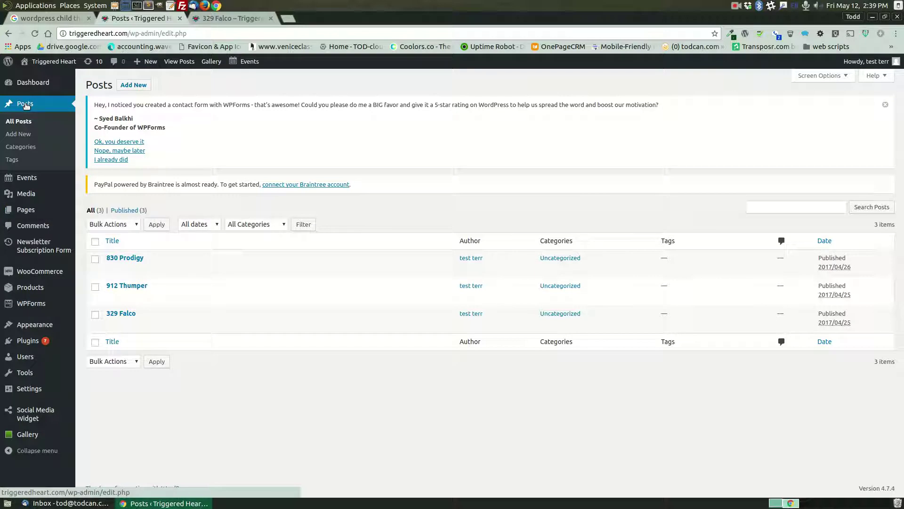
{"action": "mouse_move", "coordinate": [123, 325]}
{"action": "left_click", "coordinate": [113, 325]}
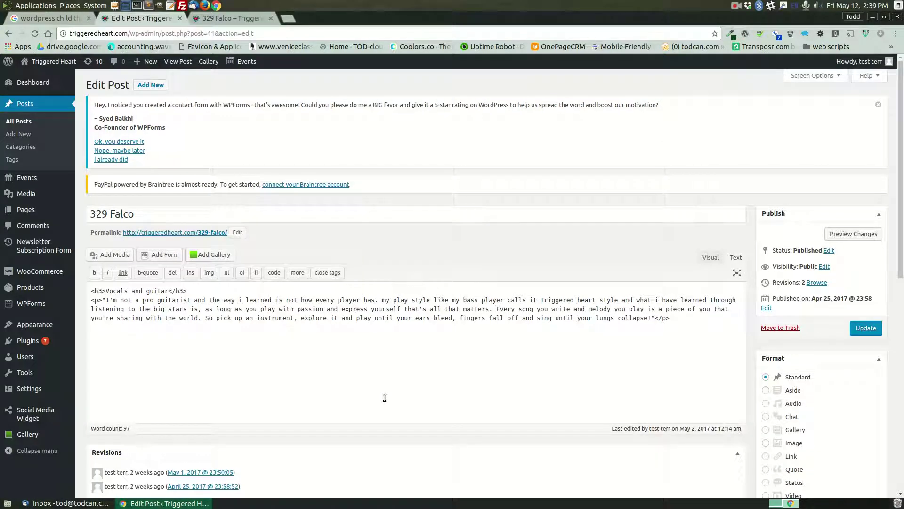
Compare the 329 Falco post's content in the Visual and Text editing modes, ending in Visual mode.
{"action": "left_click", "coordinate": [709, 257]}
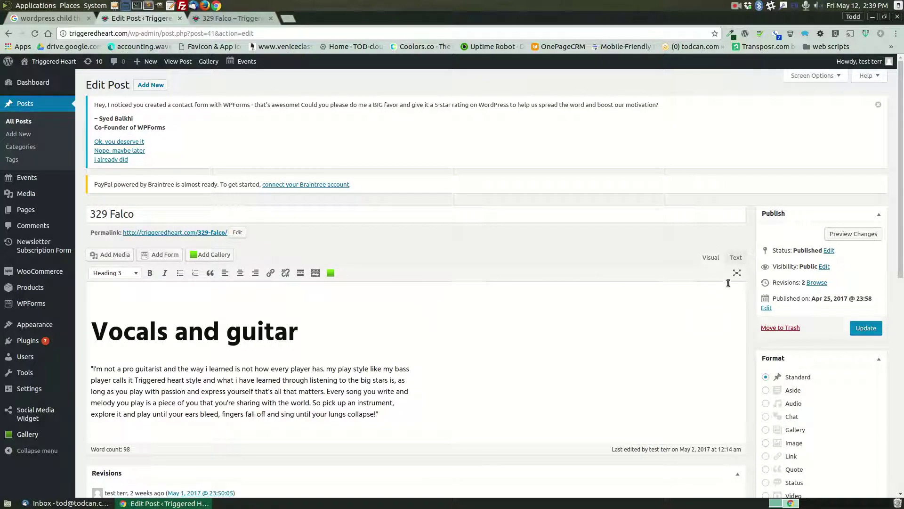
{"action": "left_click", "coordinate": [736, 257]}
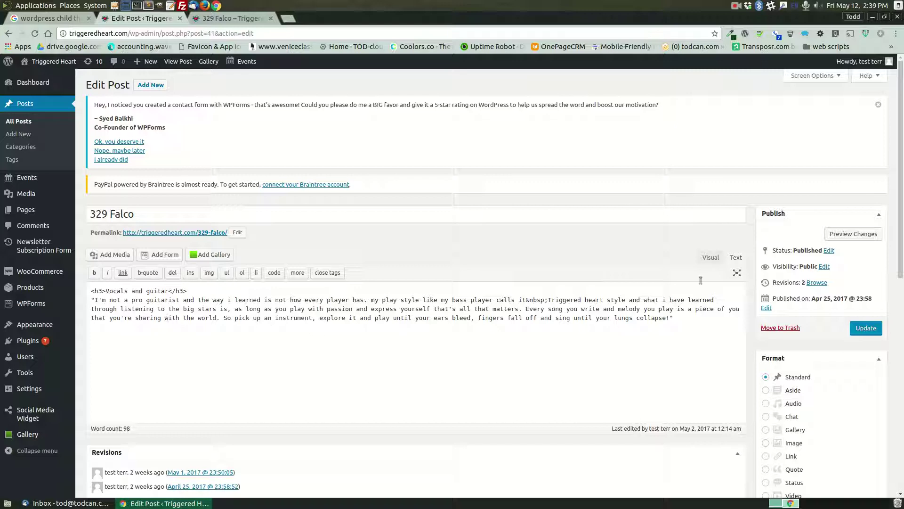
{"action": "left_click", "coordinate": [710, 257]}
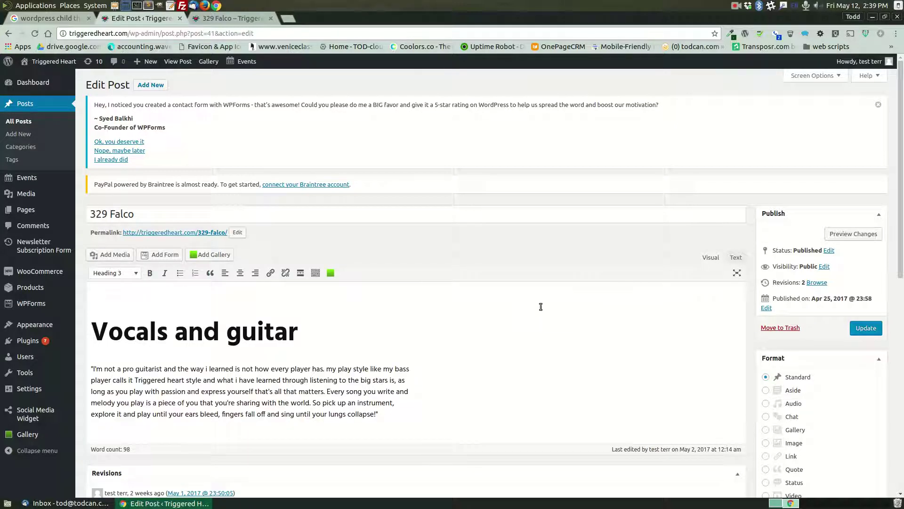
{"action": "scroll", "coordinate": [542, 309], "scroll_direction": "down", "scroll_amount": 4}
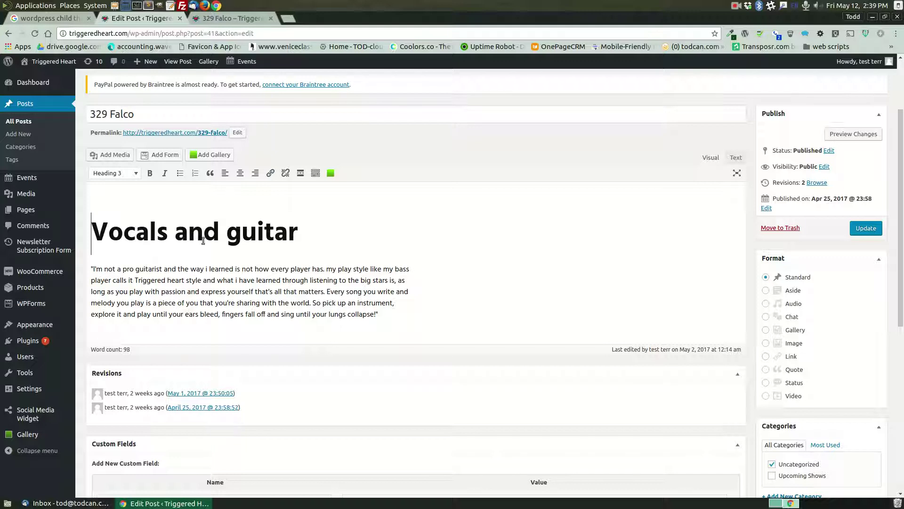
Review the 329 Falco post's body text, custom fields, comments and featured image in the editor.
{"action": "left_click_drag", "start_coordinate": [215, 280], "coordinate": [234, 292]}
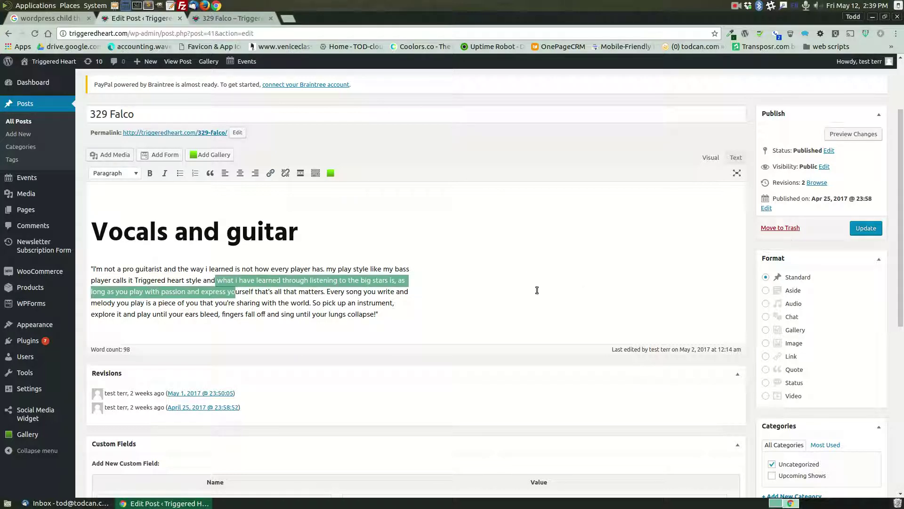
{"action": "scroll", "coordinate": [536, 290], "scroll_direction": "down", "scroll_amount": 5}
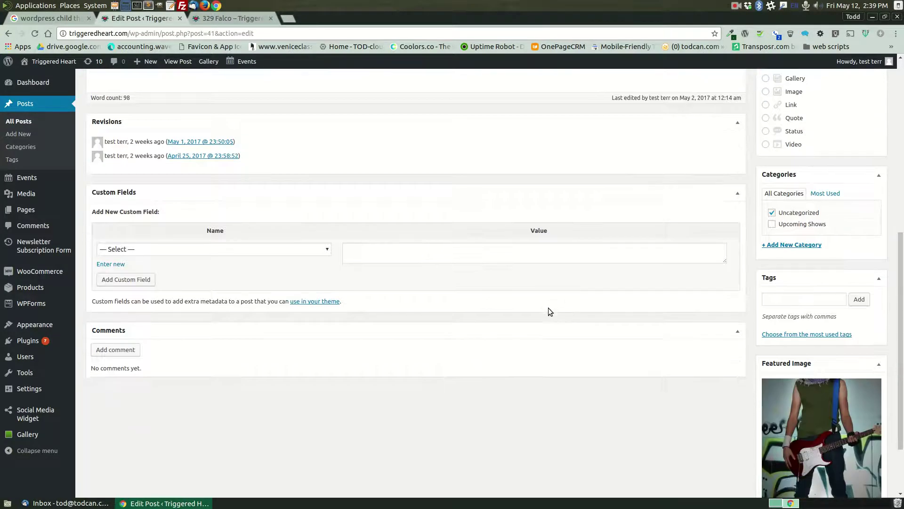
{"action": "scroll", "coordinate": [548, 310], "scroll_direction": "down", "scroll_amount": 2}
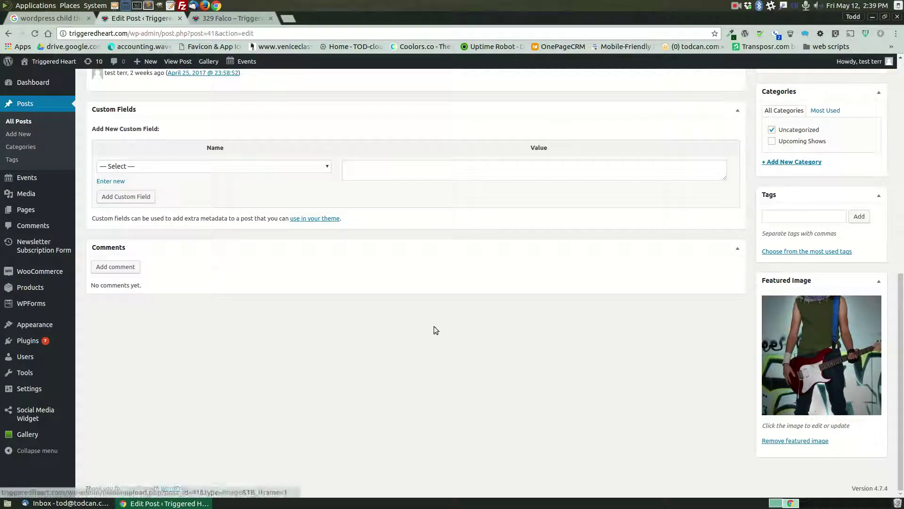
{"action": "scroll", "coordinate": [407, 322], "scroll_direction": "up", "scroll_amount": 3}
{"action": "scroll", "coordinate": [417, 340], "scroll_direction": "up", "scroll_amount": 6}
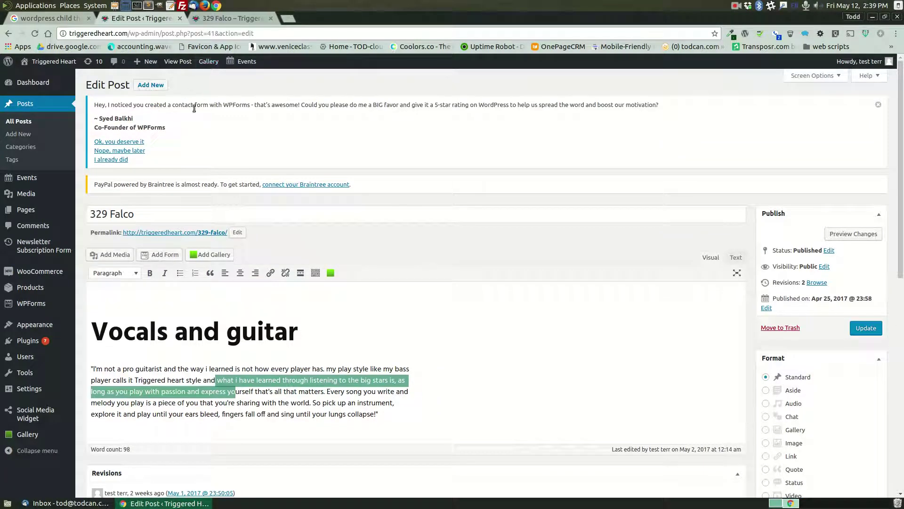
Open the 329 Falco permalink in a new browser tab and view the published page through its Vocals and guitar section.
{"action": "right_click", "coordinate": [207, 233]}
{"action": "left_click", "coordinate": [226, 239]}
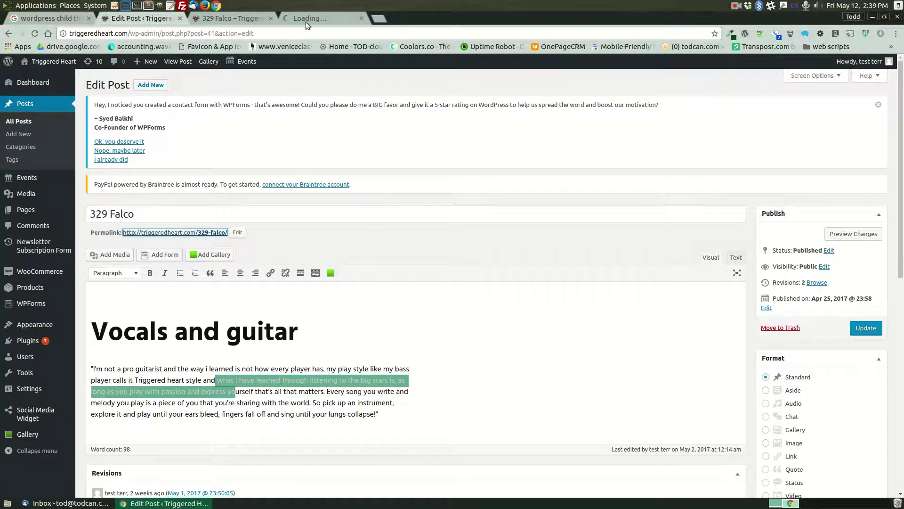
{"action": "left_click", "coordinate": [309, 19]}
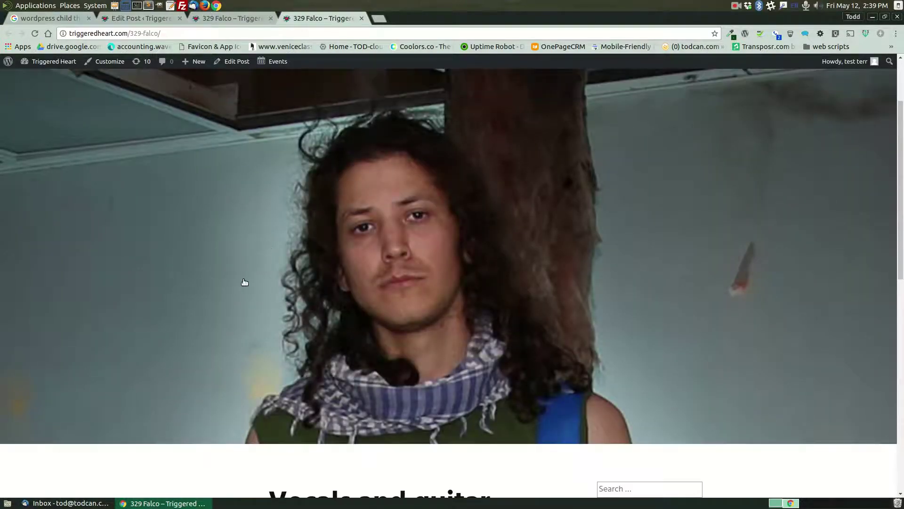
{"action": "scroll", "coordinate": [356, 228], "scroll_direction": "down", "scroll_amount": 5}
{"action": "scroll", "coordinate": [372, 270], "scroll_direction": "up", "scroll_amount": 6}
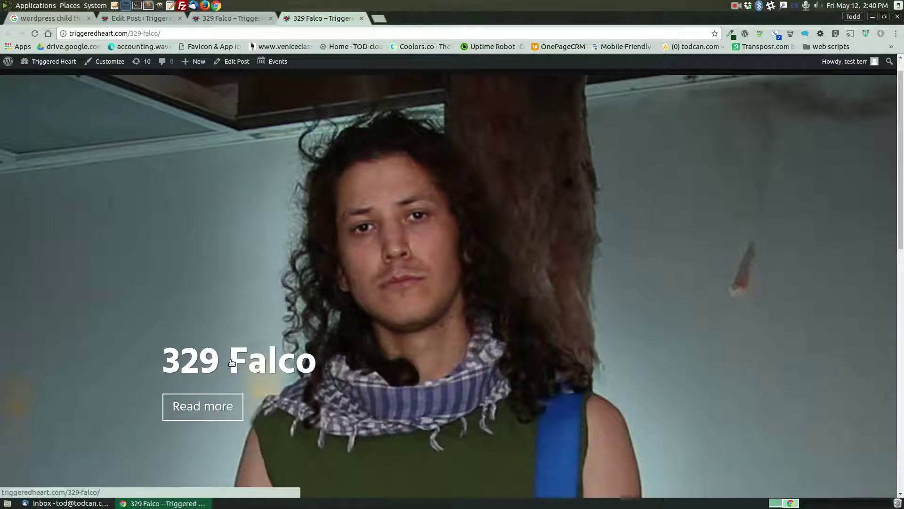
{"action": "left_click", "coordinate": [205, 405]}
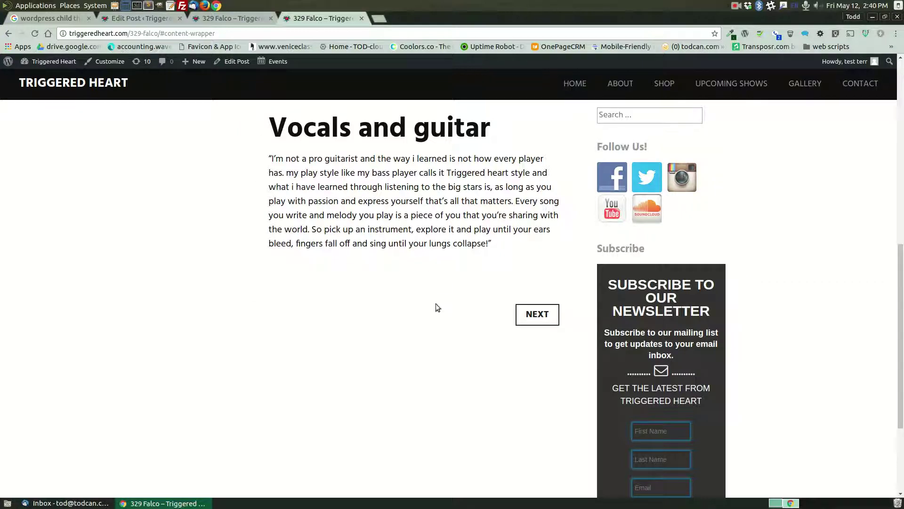
{"action": "scroll", "coordinate": [431, 349], "scroll_direction": "up", "scroll_amount": 2}
Return to the 329 Falco post editor and make a trial edit at the end of the title, restoring it to 329 Falco.
{"action": "left_click", "coordinate": [227, 19]}
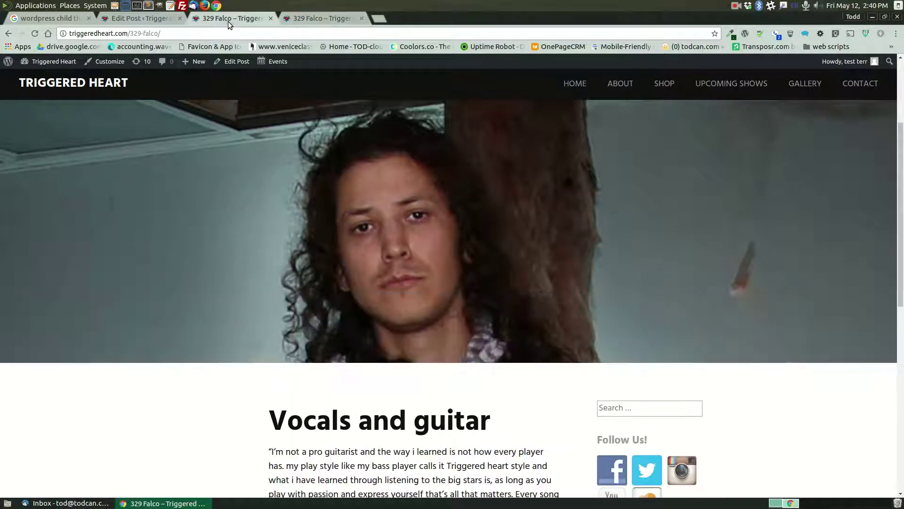
{"action": "left_click", "coordinate": [156, 20]}
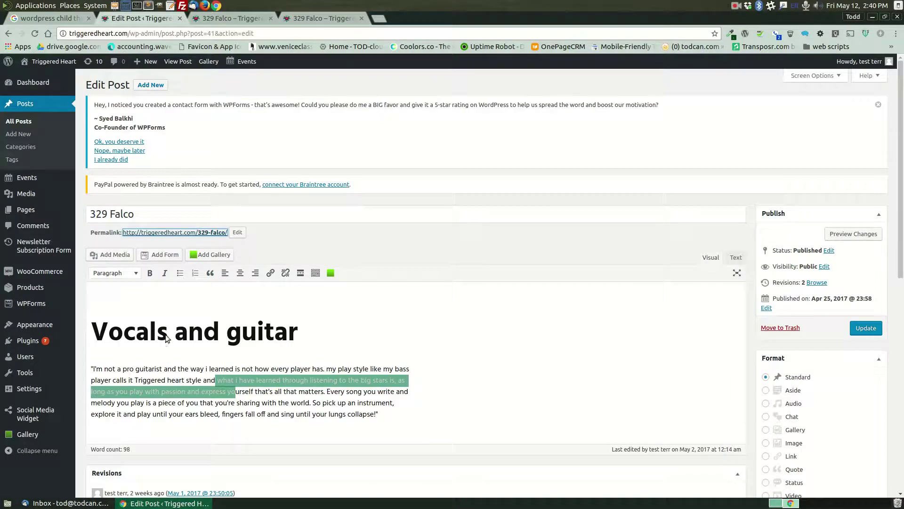
{"action": "scroll", "coordinate": [188, 306], "scroll_direction": "down", "scroll_amount": 3}
{"action": "scroll", "coordinate": [227, 268], "scroll_direction": "up", "scroll_amount": 2}
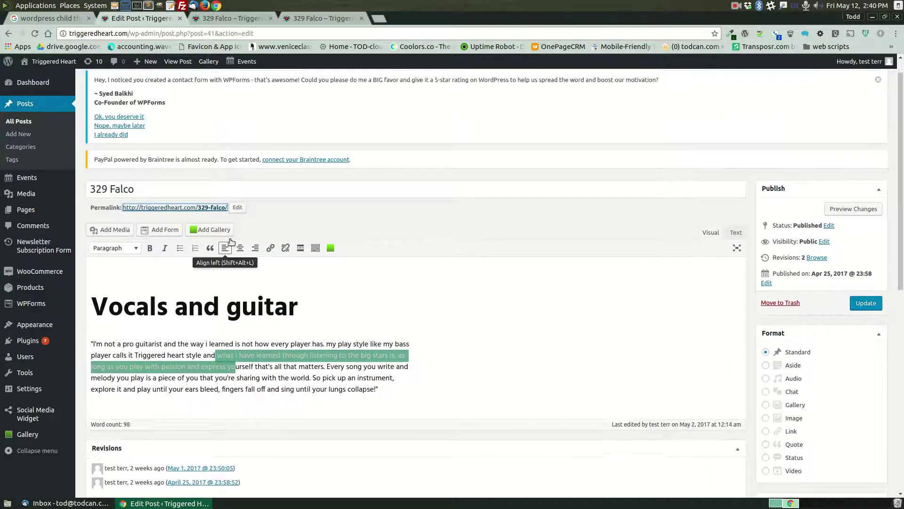
{"action": "left_click", "coordinate": [148, 189]}
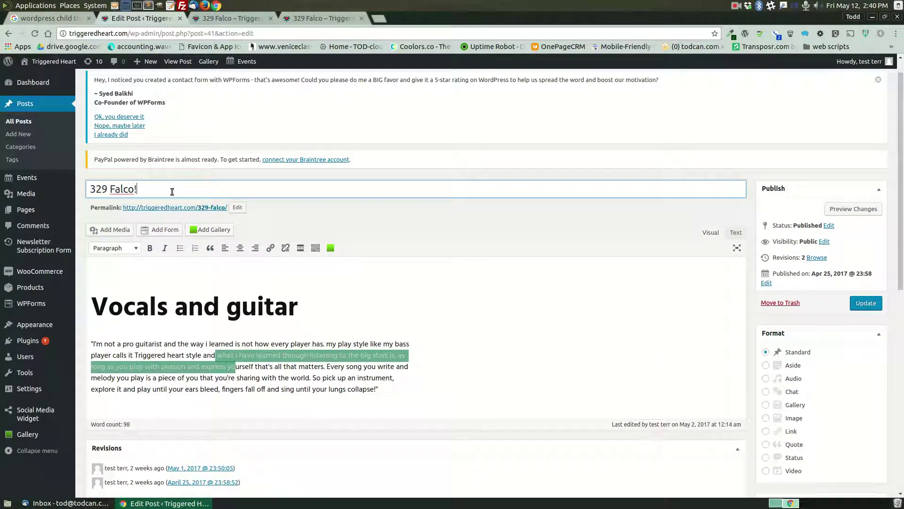
{"action": "key", "text": "BackSpace"}
Compare the current and previous revisions of the 329 Falco post, and return to the editor.
{"action": "left_click", "coordinate": [817, 258]}
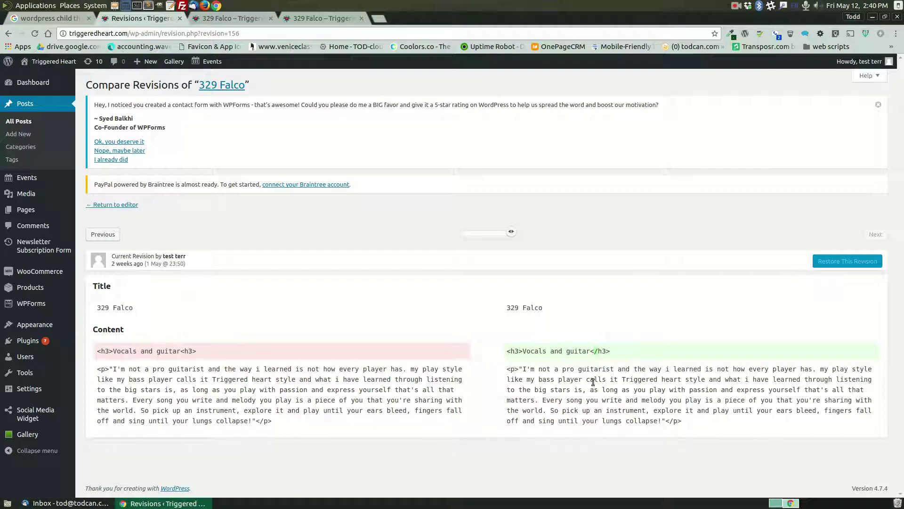
{"action": "mouse_move", "coordinate": [512, 231]}
{"action": "left_mouse_down"}
{"action": "mouse_move", "coordinate": [471, 231]}
{"action": "mouse_move", "coordinate": [513, 233]}
{"action": "left_mouse_up"}
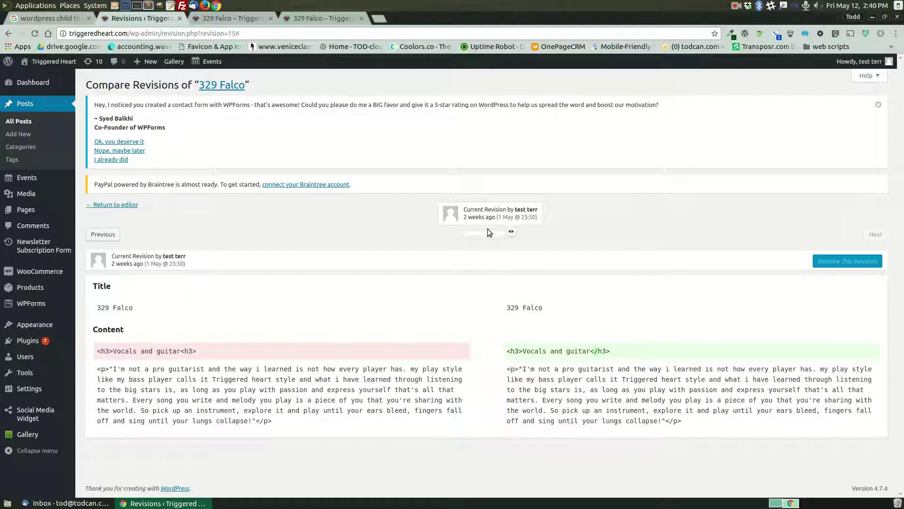
{"action": "mouse_move", "coordinate": [510, 232]}
{"action": "left_mouse_down"}
{"action": "mouse_move", "coordinate": [467, 234]}
{"action": "mouse_move", "coordinate": [502, 228]}
{"action": "left_mouse_up"}
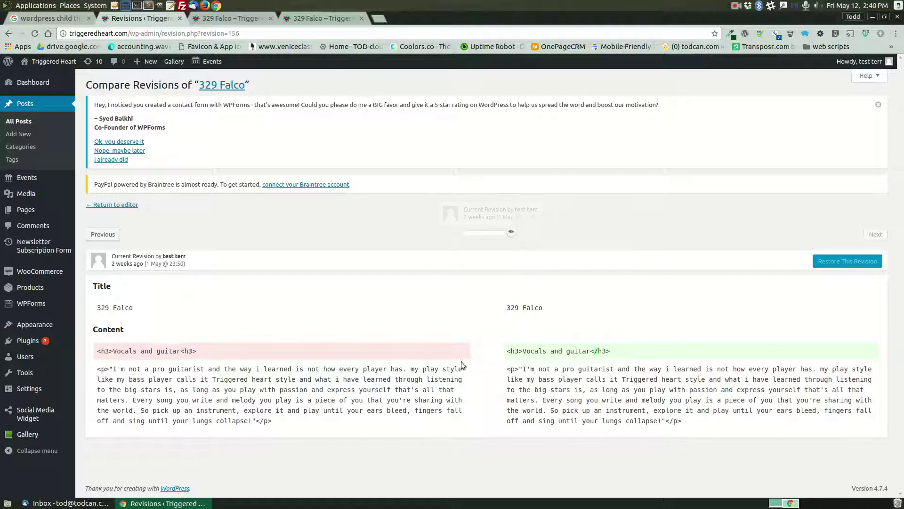
{"action": "left_click", "coordinate": [113, 204]}
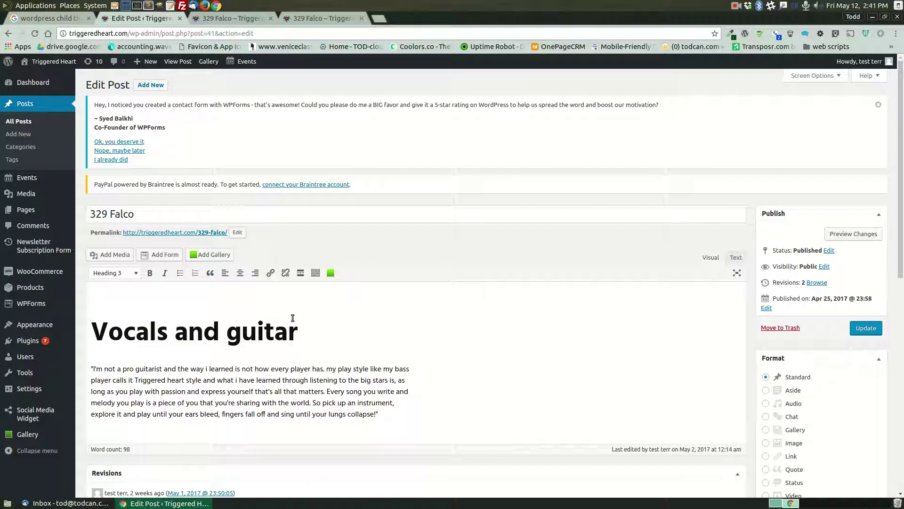
Open the general gallery from the NextGEN Gallery plugin's list of galleries.
{"action": "mouse_move", "coordinate": [58, 178]}
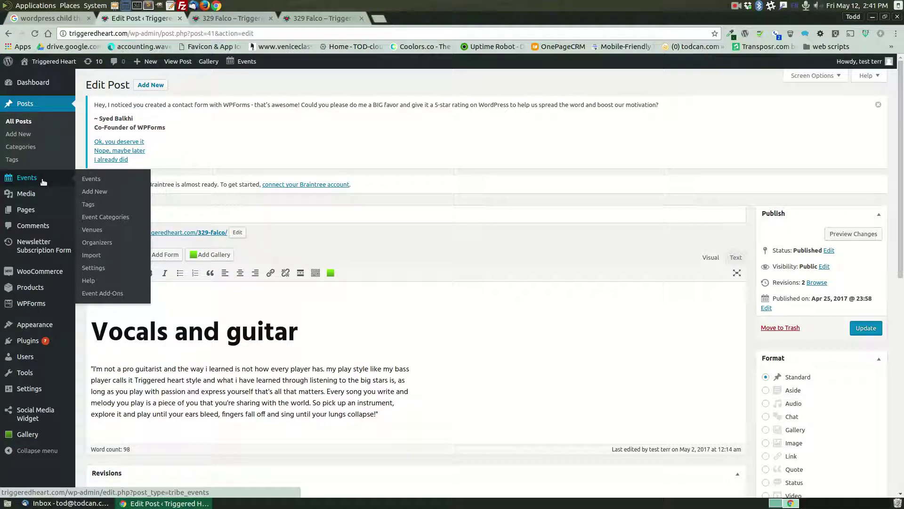
{"action": "left_click", "coordinate": [36, 437]}
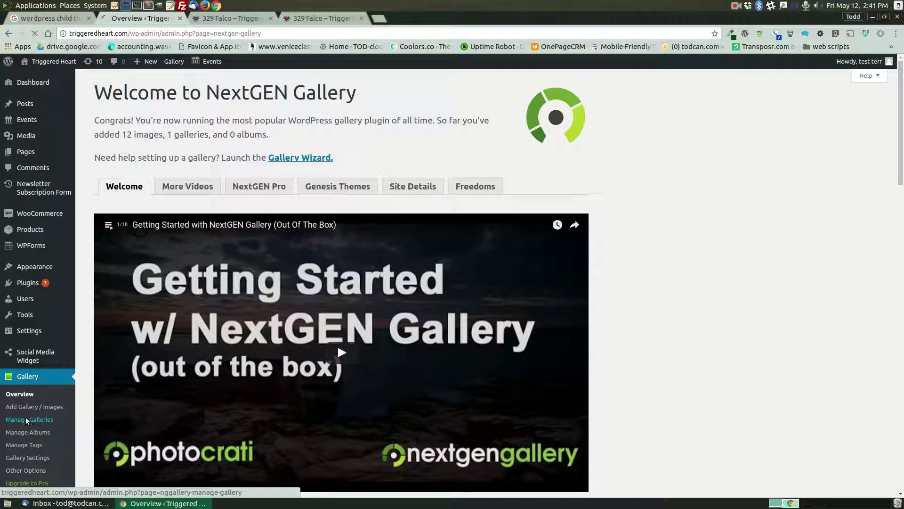
{"action": "left_click", "coordinate": [26, 420]}
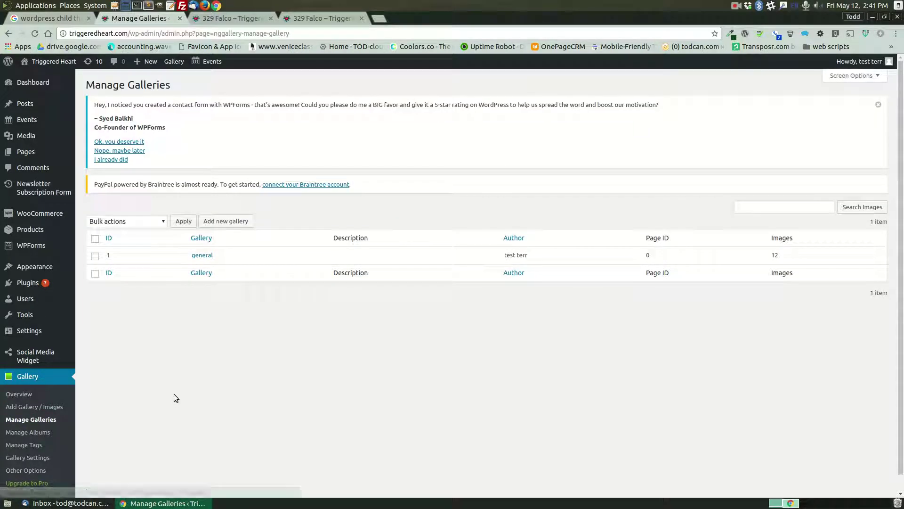
{"action": "left_click", "coordinate": [206, 258]}
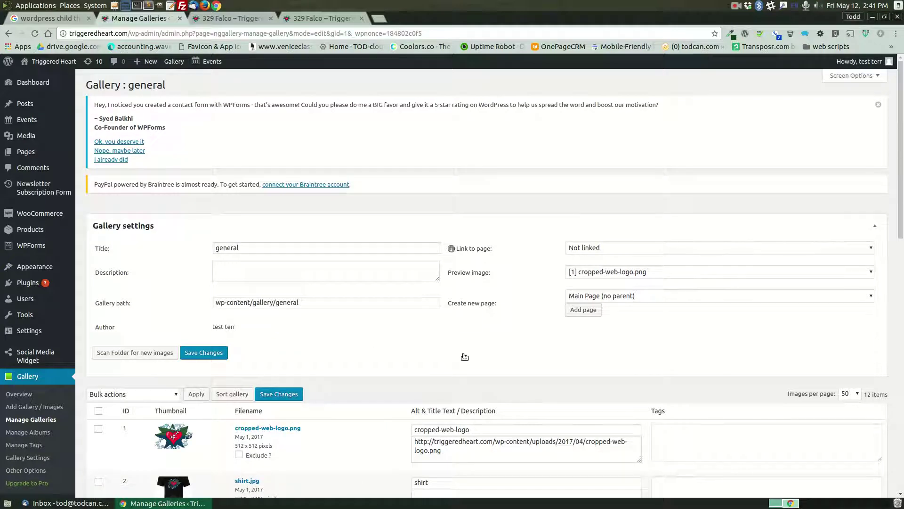
Examine the general gallery's settings and image list, and view the Manage Albums page.
{"action": "scroll", "coordinate": [487, 349], "scroll_direction": "down", "scroll_amount": 10}
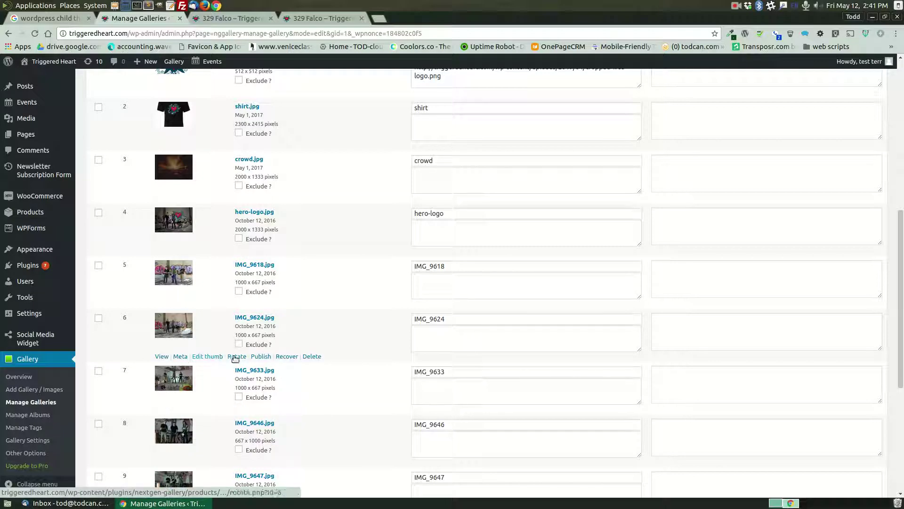
{"action": "scroll", "coordinate": [346, 380], "scroll_direction": "up", "scroll_amount": 5}
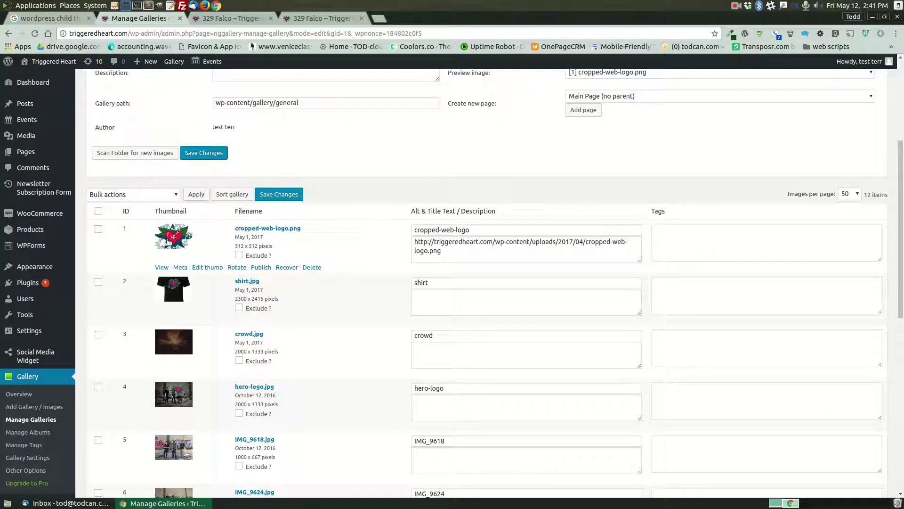
{"action": "scroll", "coordinate": [197, 268], "scroll_direction": "up", "scroll_amount": 2}
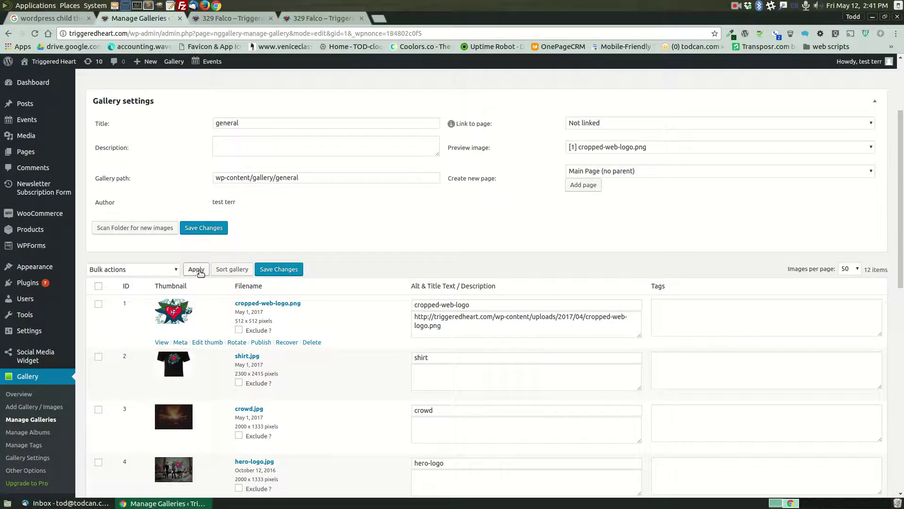
{"action": "scroll", "coordinate": [196, 269], "scroll_direction": "up", "scroll_amount": 4}
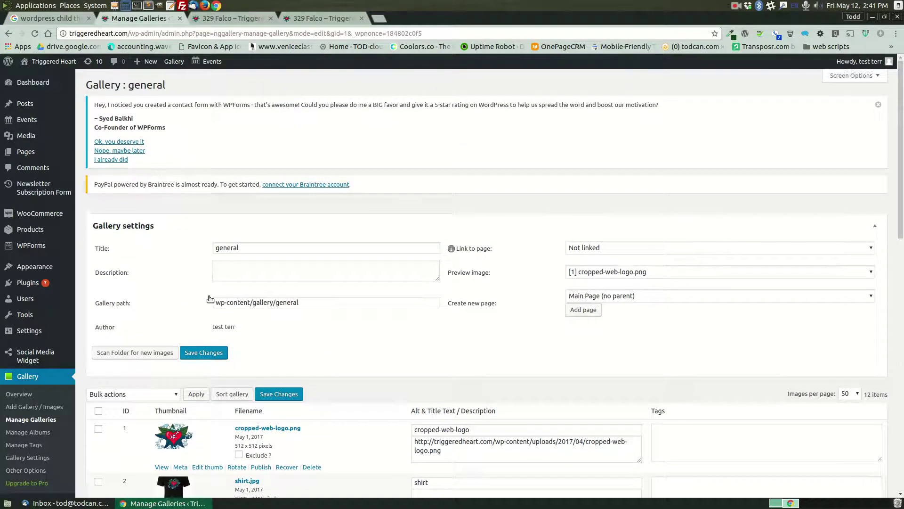
{"action": "scroll", "coordinate": [416, 320], "scroll_direction": "down", "scroll_amount": 2}
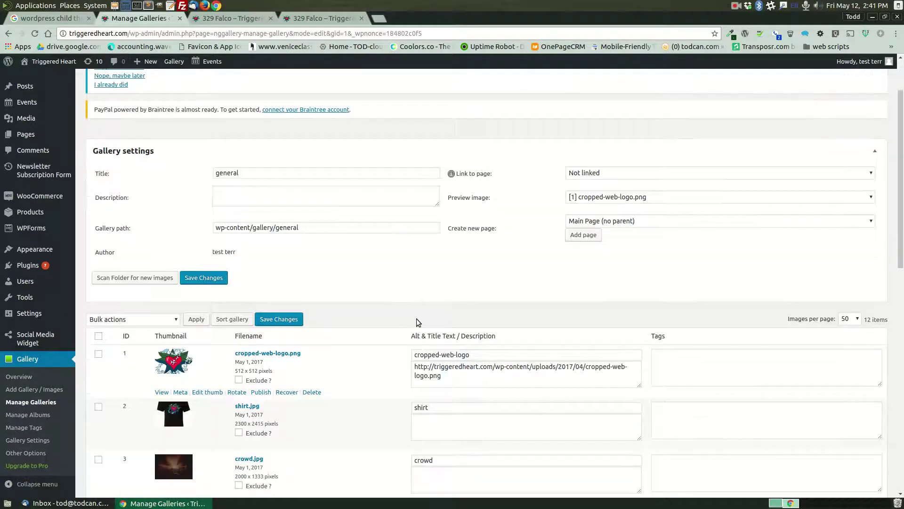
{"action": "scroll", "coordinate": [416, 322], "scroll_direction": "down", "scroll_amount": 2}
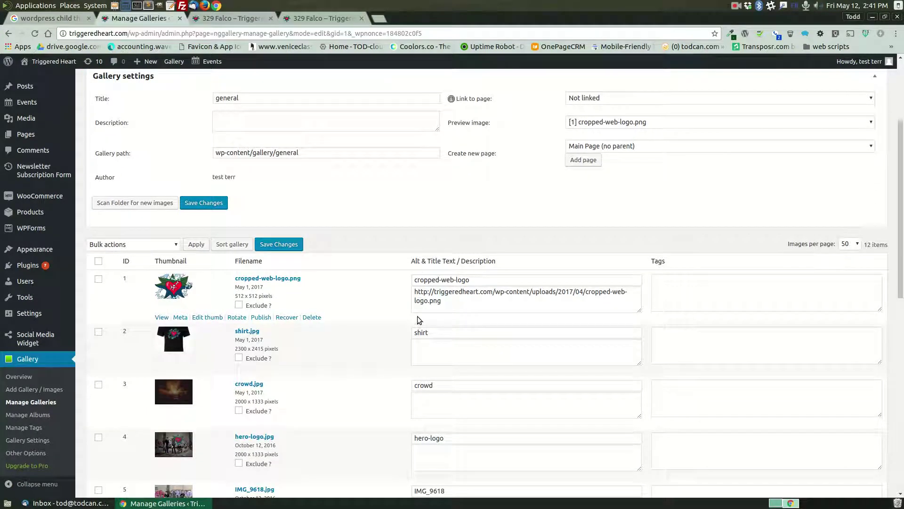
{"action": "scroll", "coordinate": [417, 320], "scroll_direction": "down", "scroll_amount": 4}
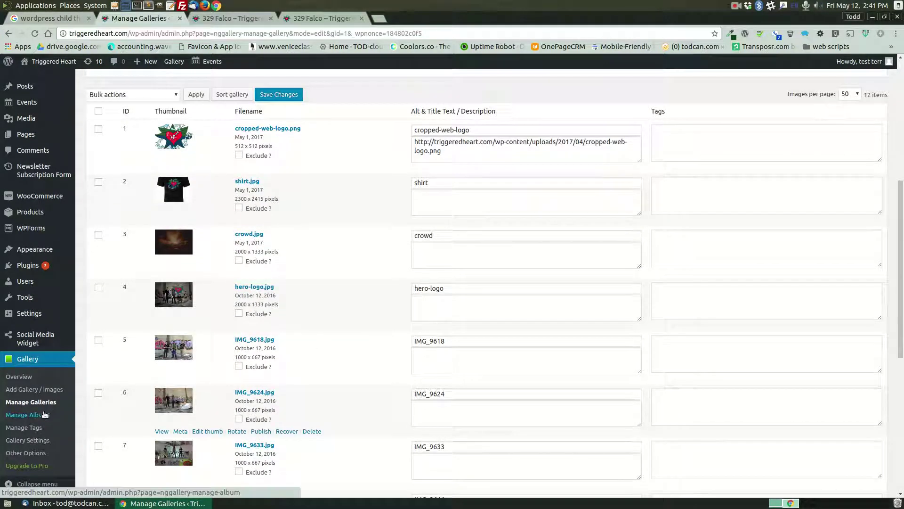
{"action": "left_click", "coordinate": [46, 414]}
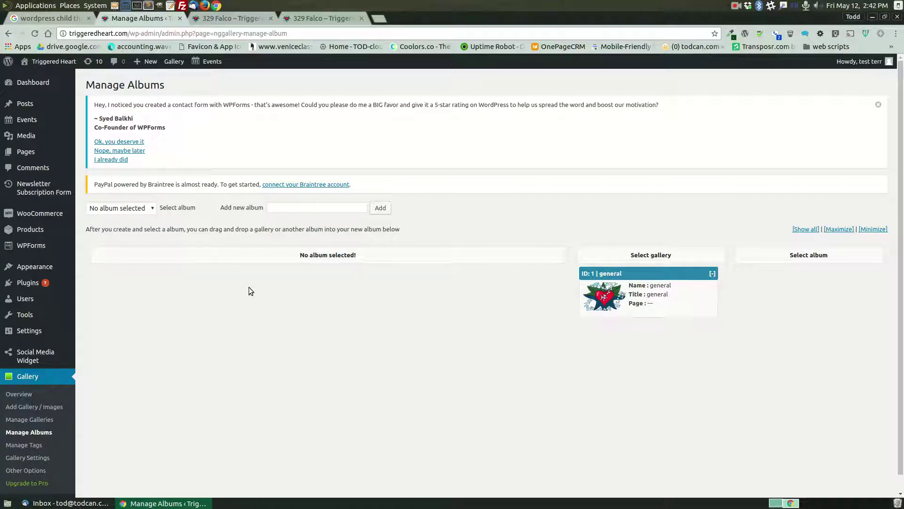
Open the Add Gallery / Images page and set general as the gallery for uploaded images.
{"action": "left_click", "coordinate": [26, 405]}
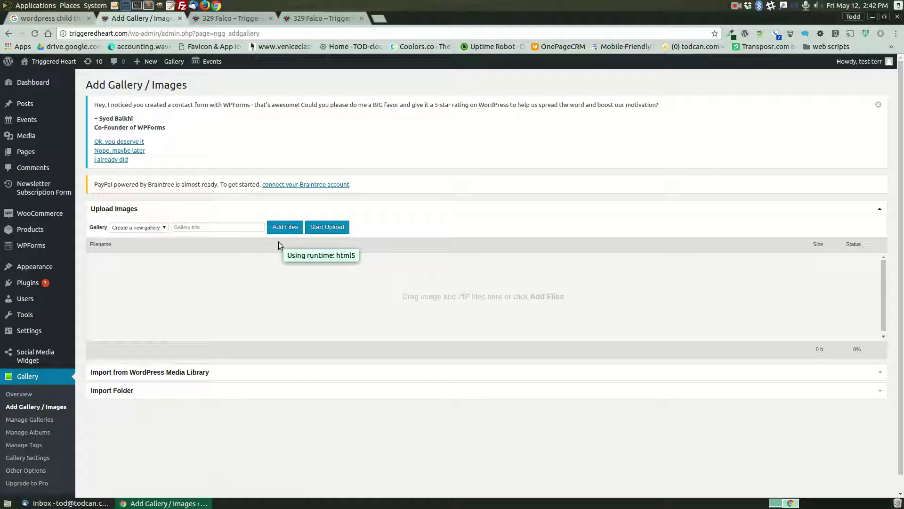
{"action": "left_click", "coordinate": [279, 229]}
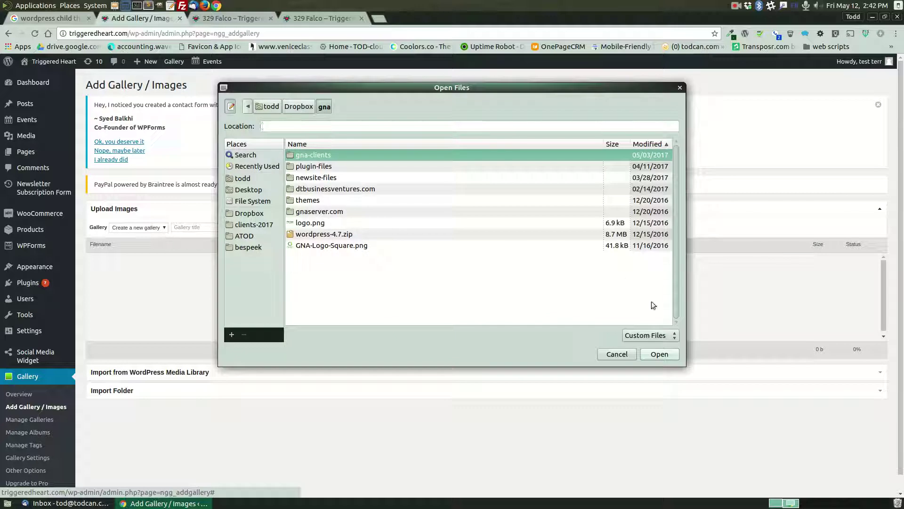
{"action": "left_click", "coordinate": [617, 354]}
{"action": "left_click", "coordinate": [155, 228]}
{"action": "left_click", "coordinate": [153, 242]}
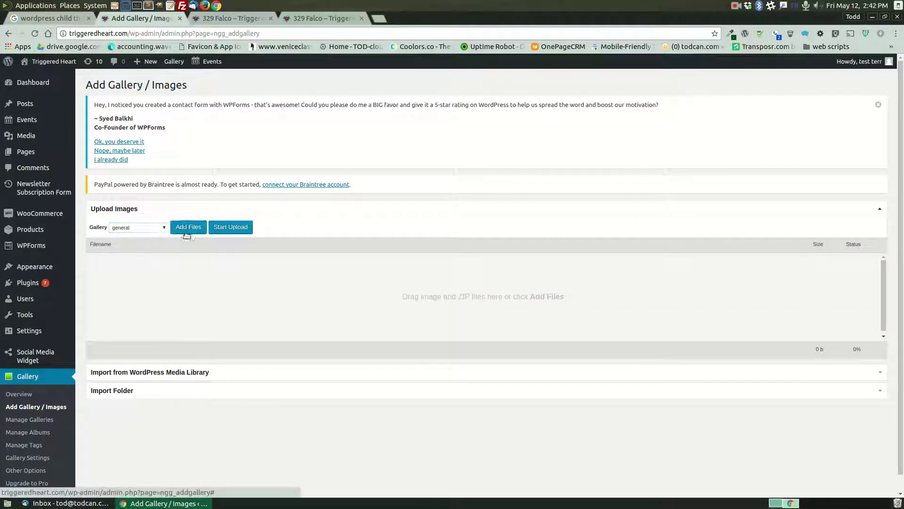
Browse to Dropbox/jinx/pictures/2017 for images to add to the general gallery, preview individual photos, and cancel the file selection.
{"action": "left_click", "coordinate": [187, 227]}
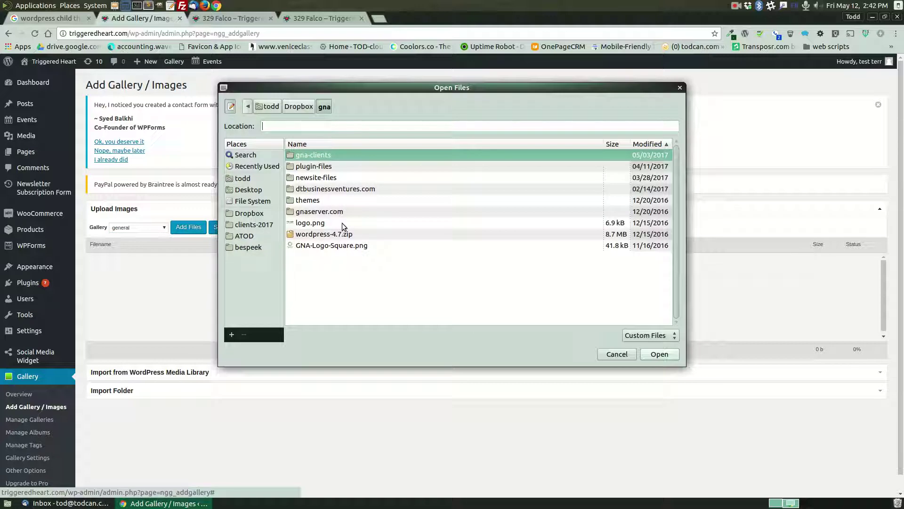
{"action": "left_click", "coordinate": [256, 213]}
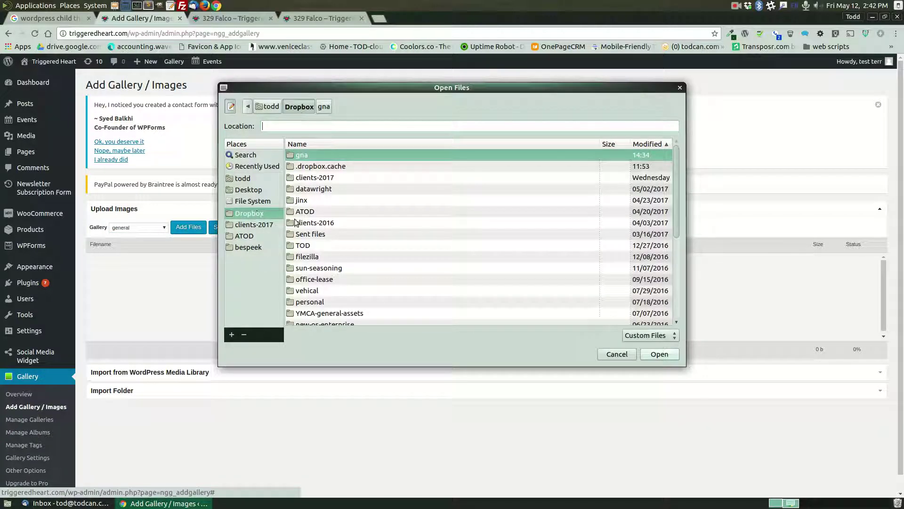
{"action": "double_click", "coordinate": [311, 202]}
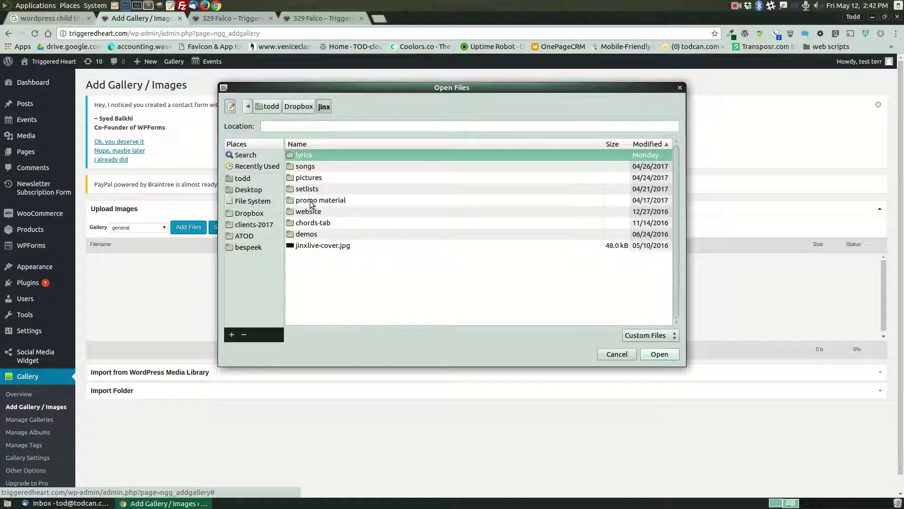
{"action": "double_click", "coordinate": [314, 178]}
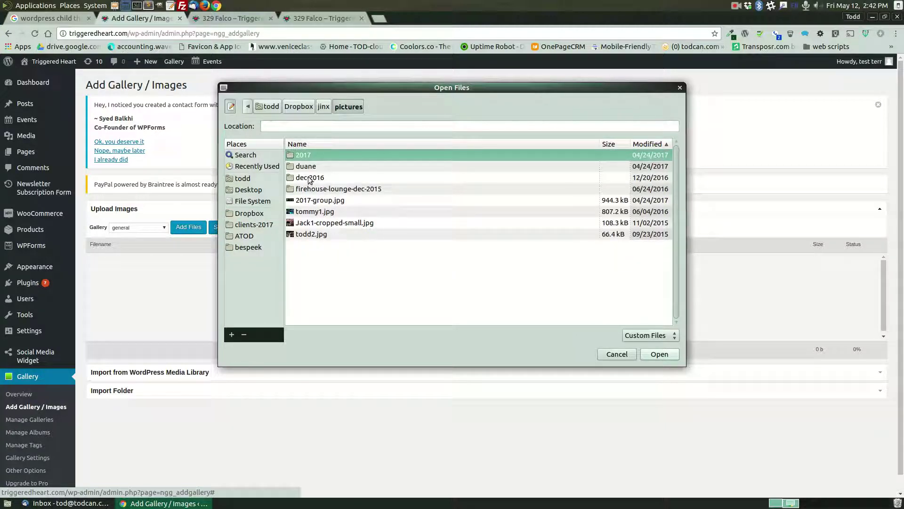
{"action": "double_click", "coordinate": [309, 154]}
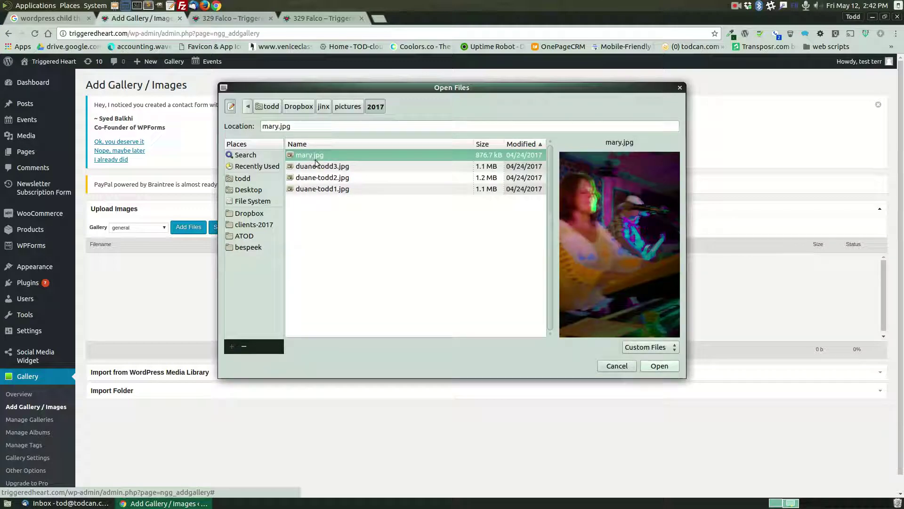
{"action": "left_click", "coordinate": [319, 167]}
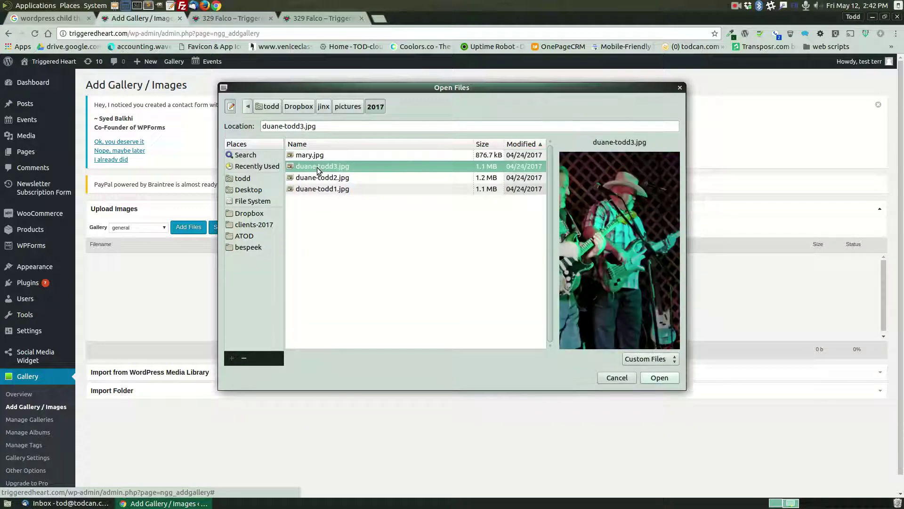
{"action": "left_click", "coordinate": [317, 176]}
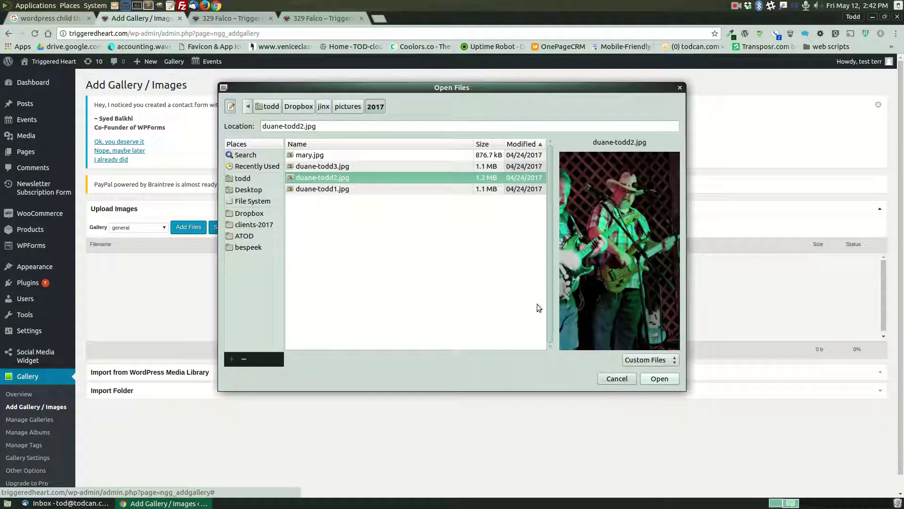
{"action": "left_click", "coordinate": [624, 378]}
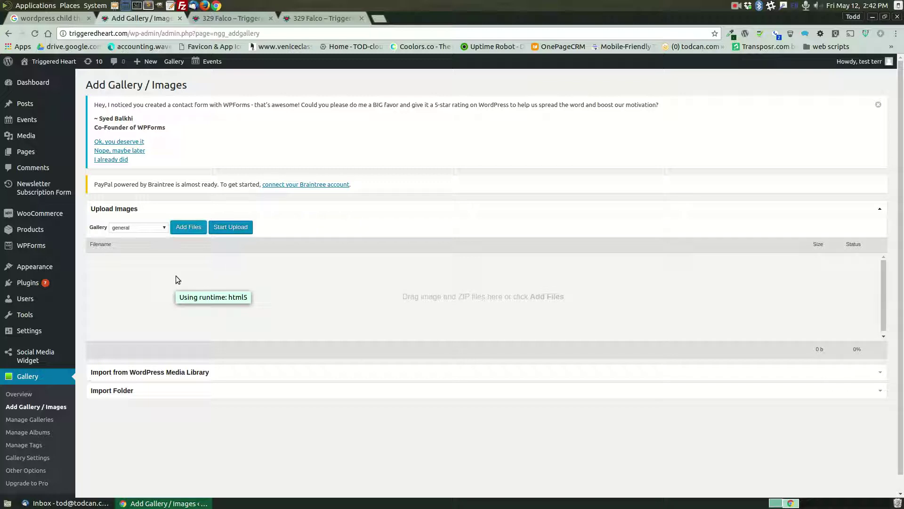
Open the Gallery page in the editor from the list of pages, and view the list of all posts.
{"action": "mouse_move", "coordinate": [32, 154]}
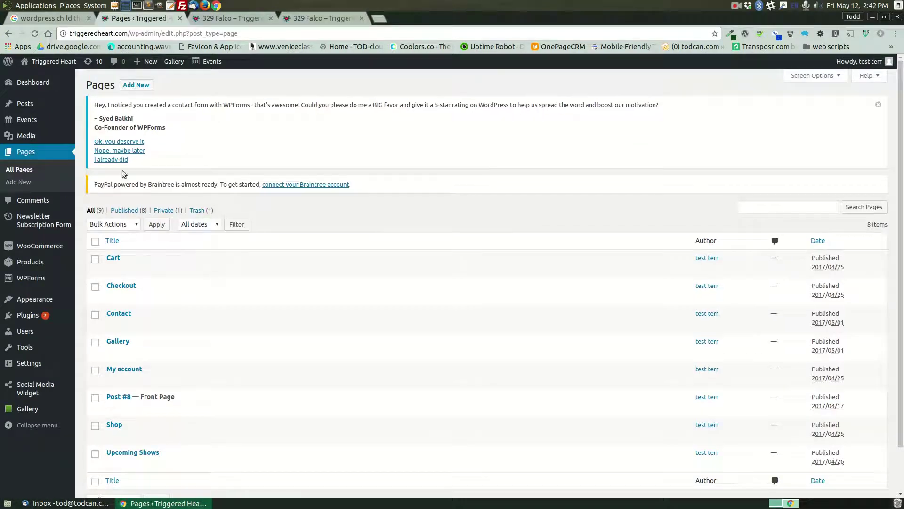
{"action": "scroll", "coordinate": [304, 258], "scroll_direction": "down", "scroll_amount": 2}
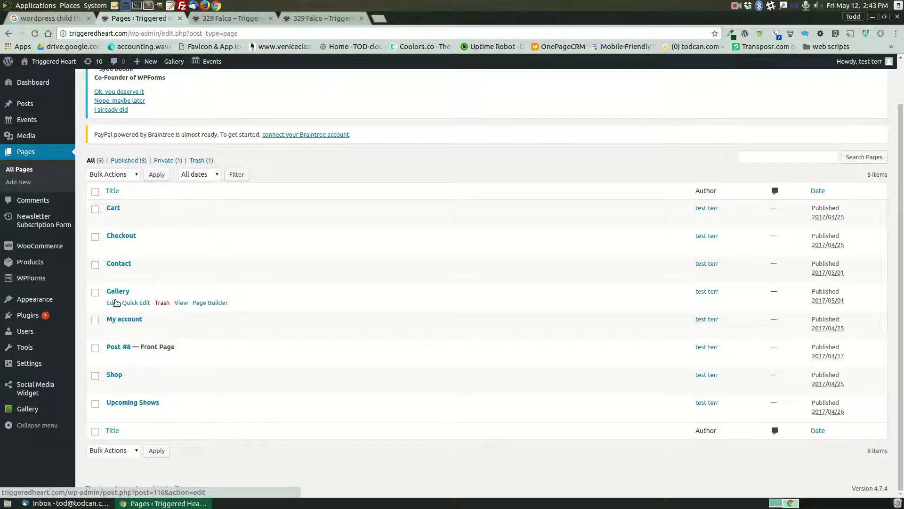
{"action": "left_click", "coordinate": [113, 304]}
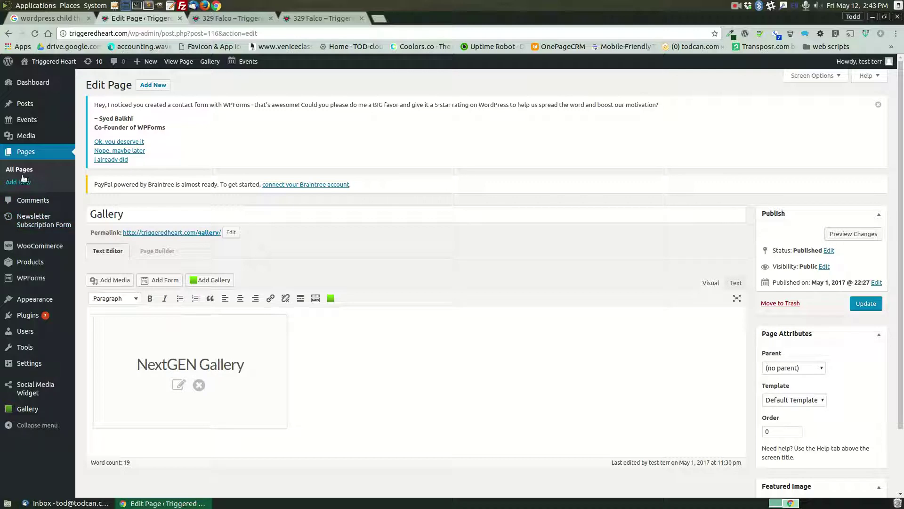
{"action": "left_click", "coordinate": [25, 103]}
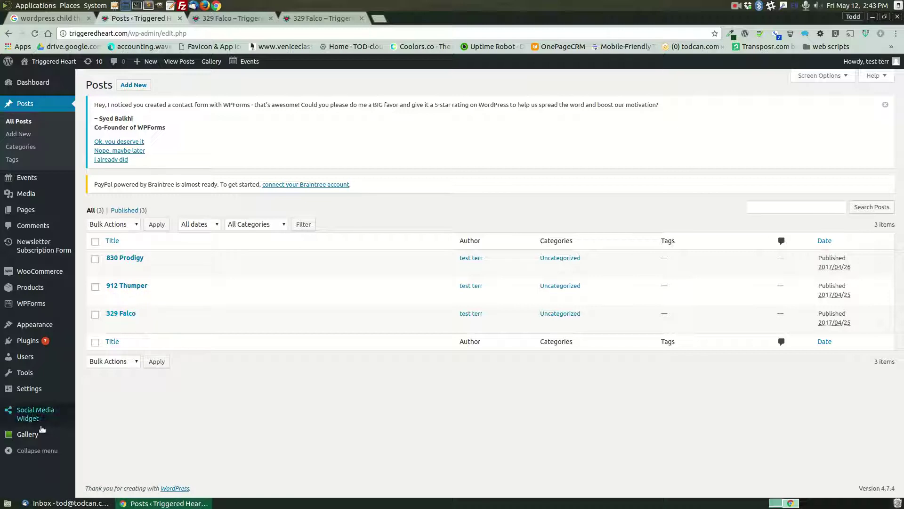
Return to the Add Gallery / Images page and choose general as the gallery for the upload.
{"action": "mouse_move", "coordinate": [36, 433]}
{"action": "left_click", "coordinate": [119, 375]}
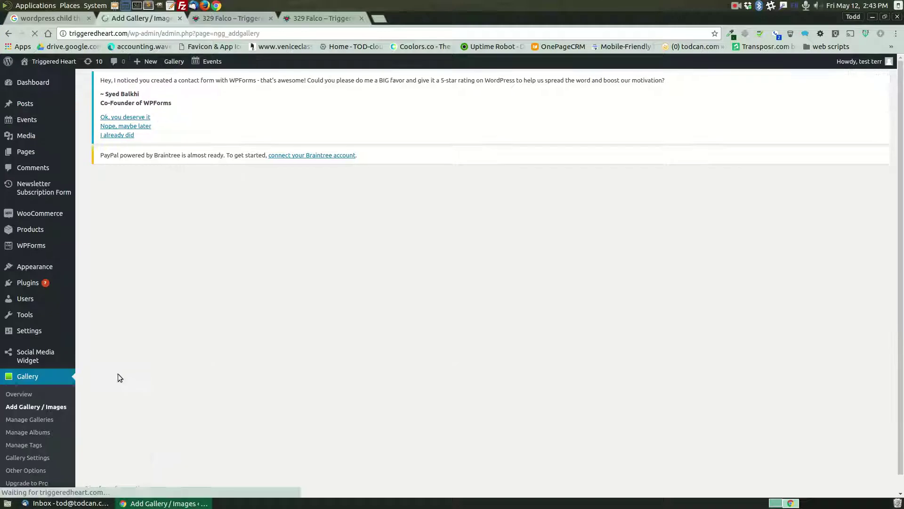
{"action": "left_click", "coordinate": [144, 227]}
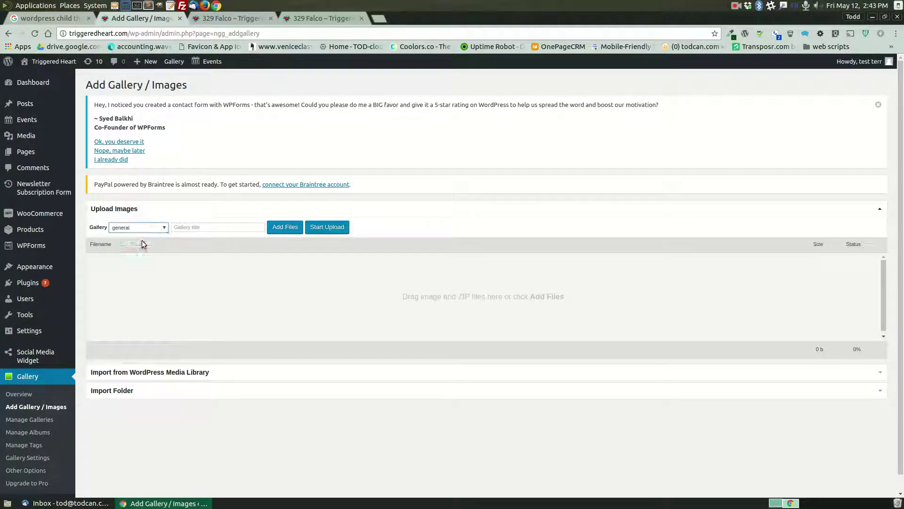
{"action": "left_click", "coordinate": [142, 241]}
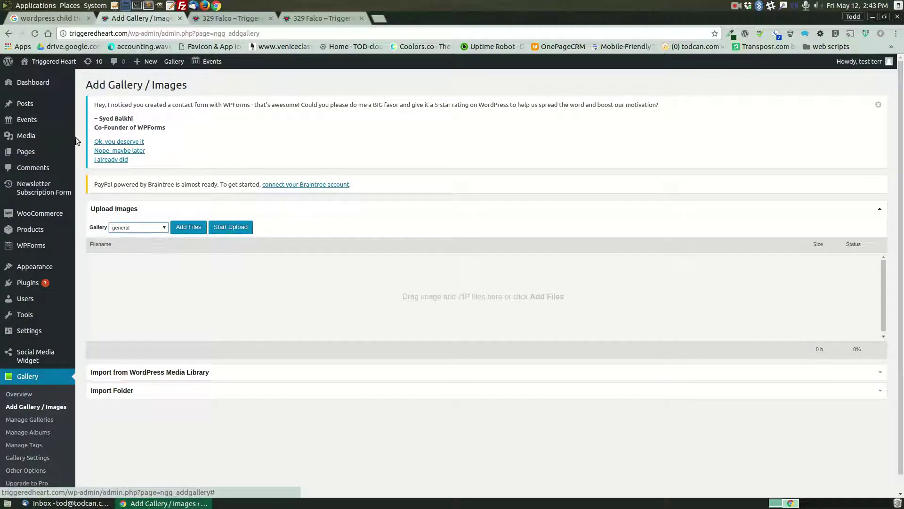
Open the list of events.
{"action": "left_click", "coordinate": [25, 123]}
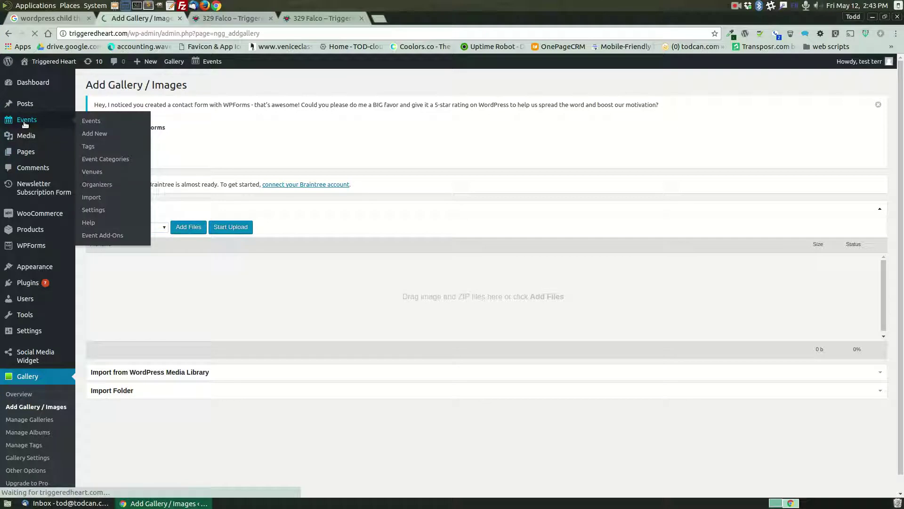